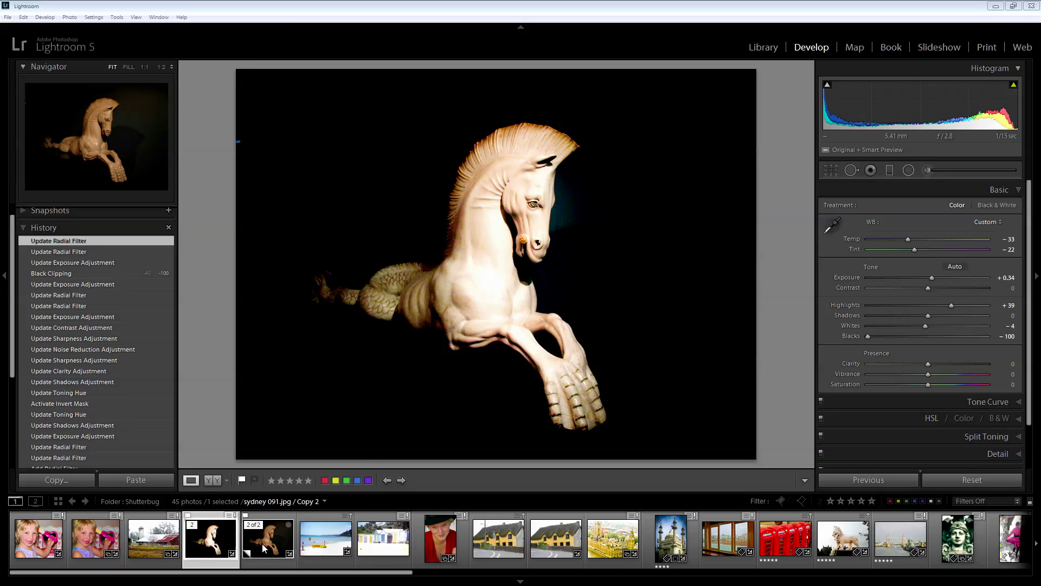
Step: Switch to the horse photo's Copy 2, trial exposure +3.37, then reset exposure to zero
left_click(262, 544)
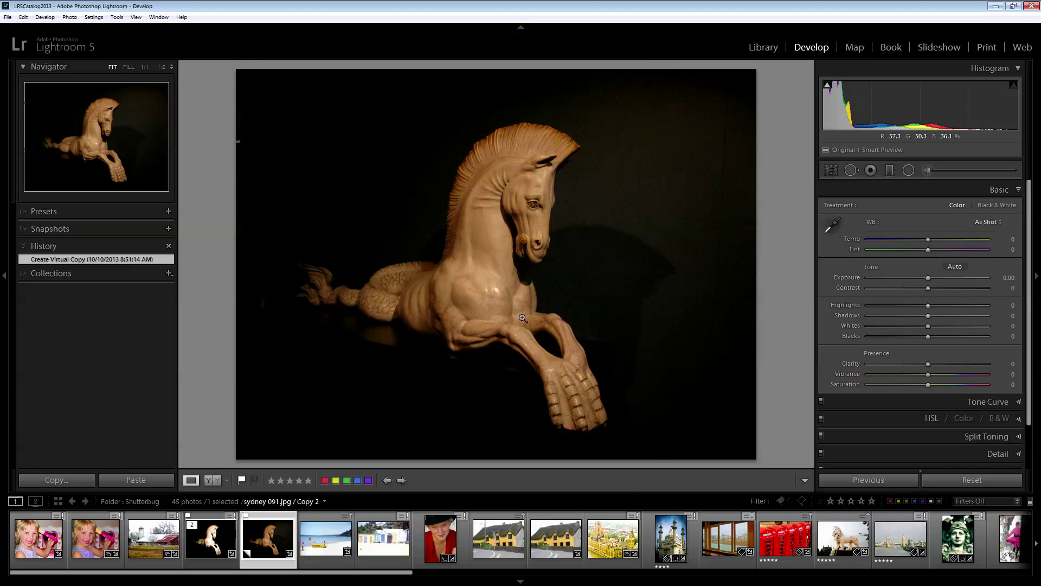
left_click_drag(927, 277, 969, 277)
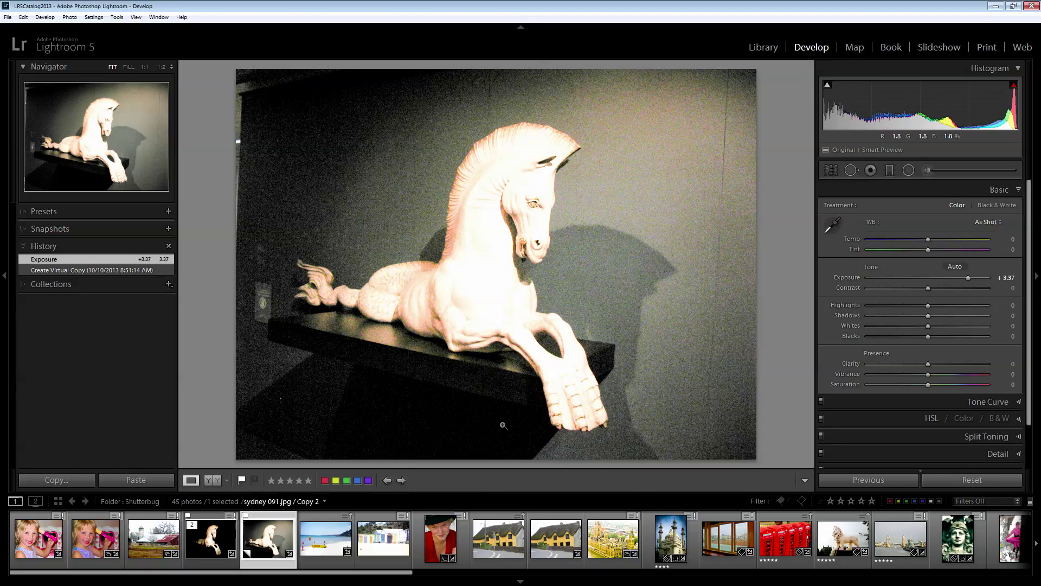
double_click(848, 277)
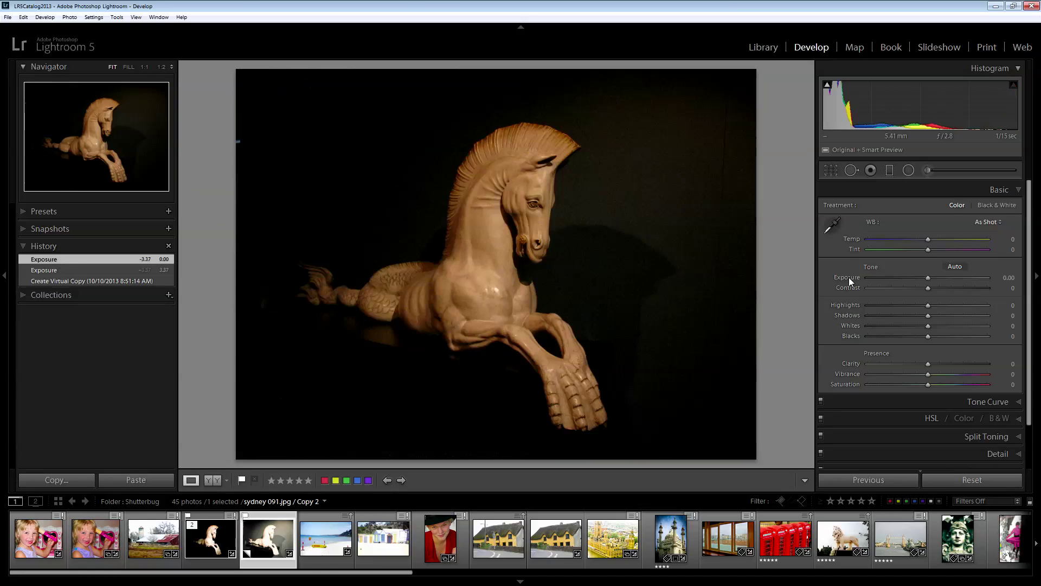
left_click(209, 544)
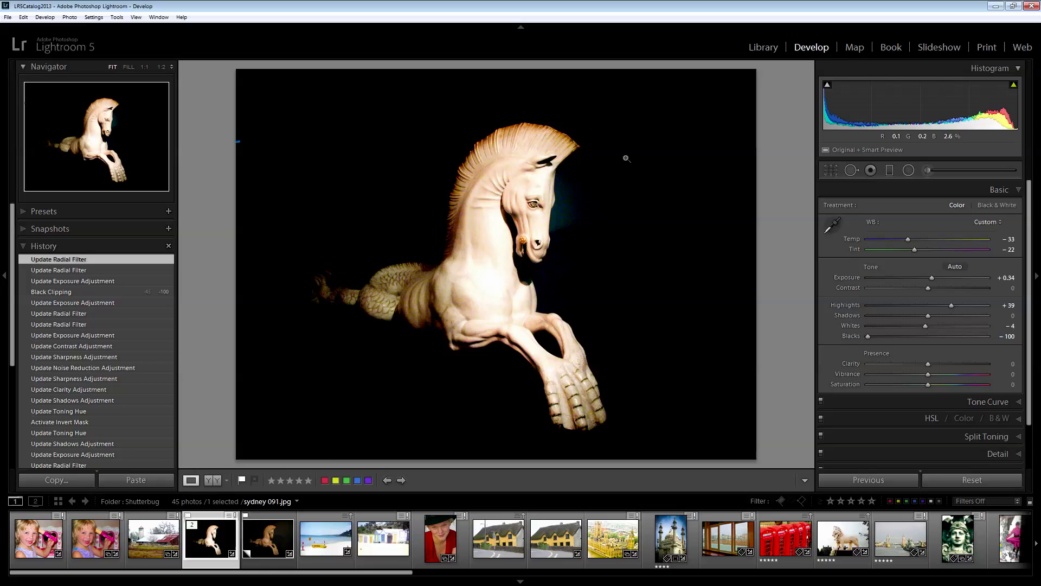
Step: Set a custom white balance from the horse (Temp -40, Tint -26) and exposure +0.52
left_click(263, 546)
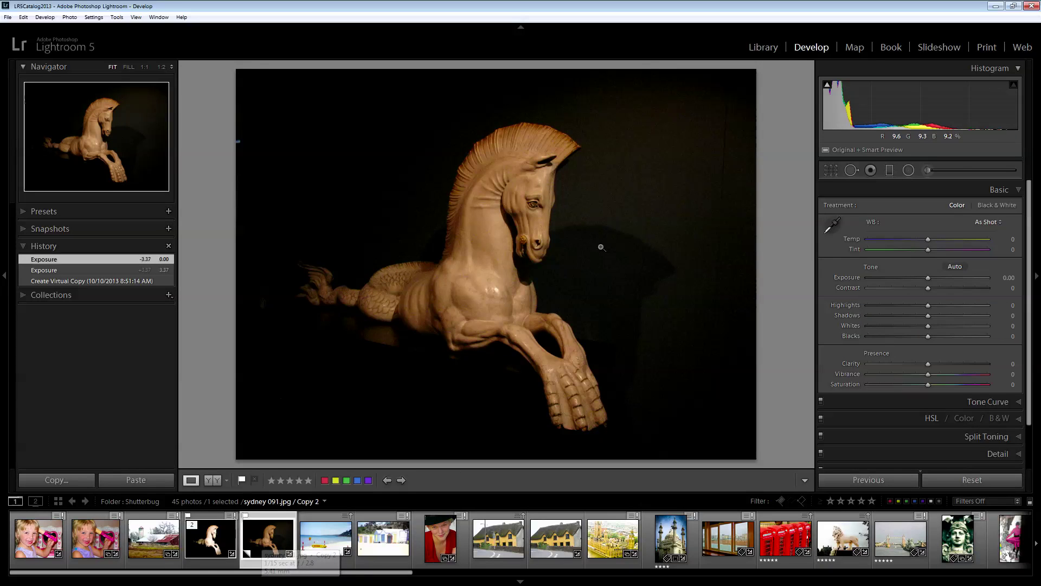
left_click(832, 227)
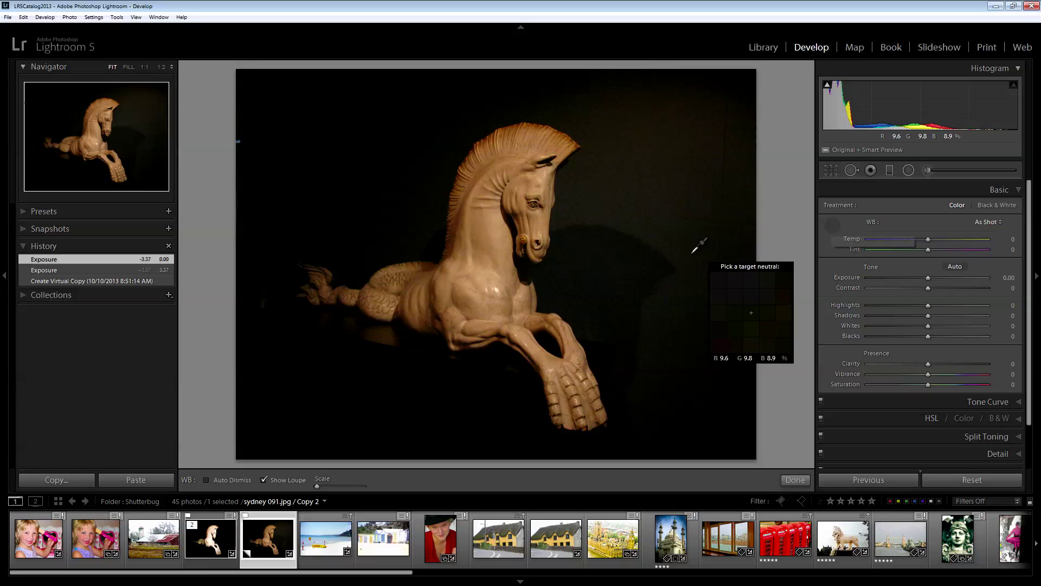
left_click(498, 288)
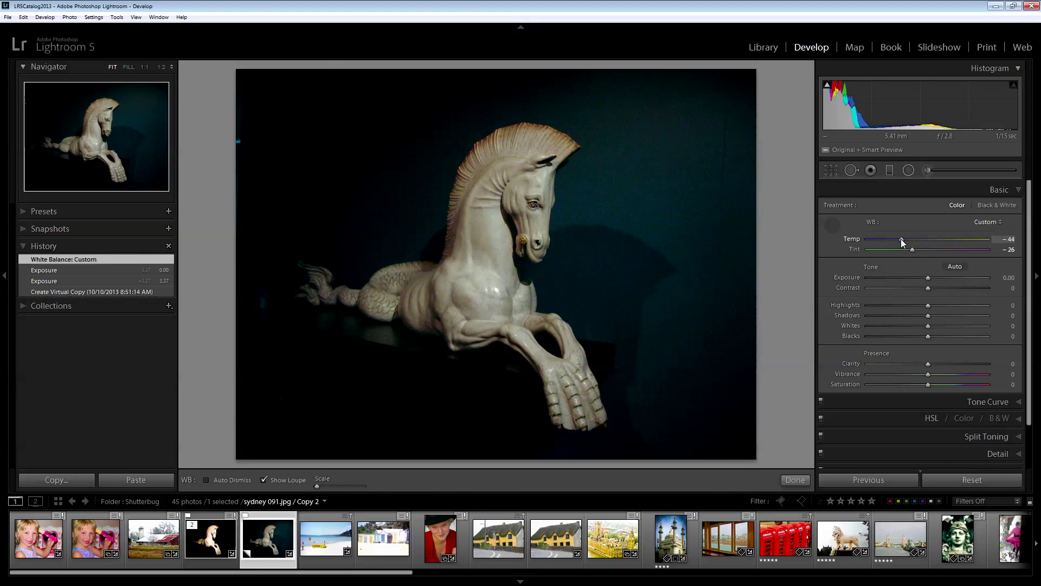
left_click_drag(901, 242, 903, 241)
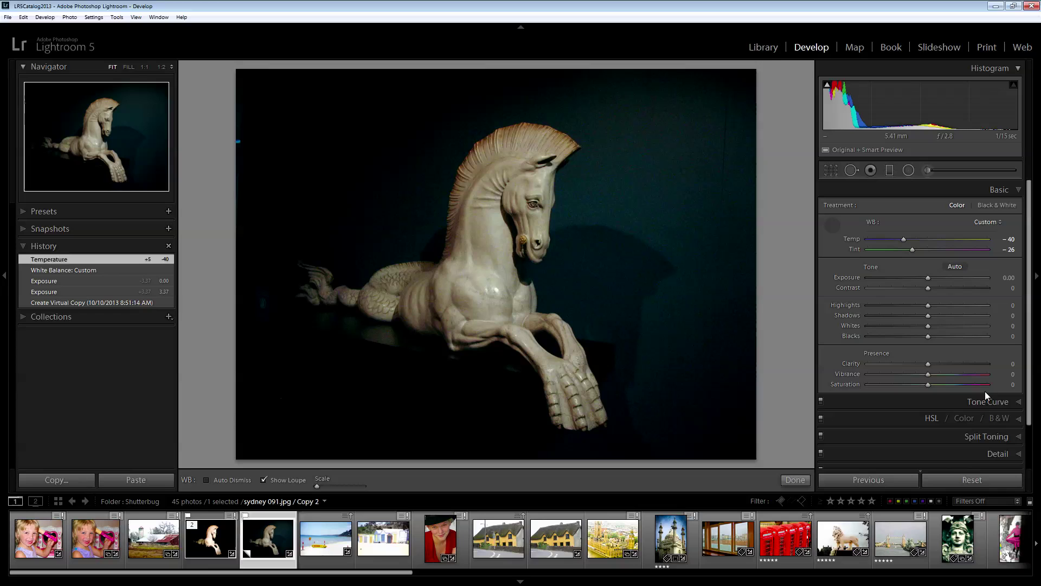
left_click_drag(928, 277, 934, 277)
Step: Set Blacks -85, Highlights +10, Shadows -35, Whites +5 and Clarity +7 on the horse copy
key("w")
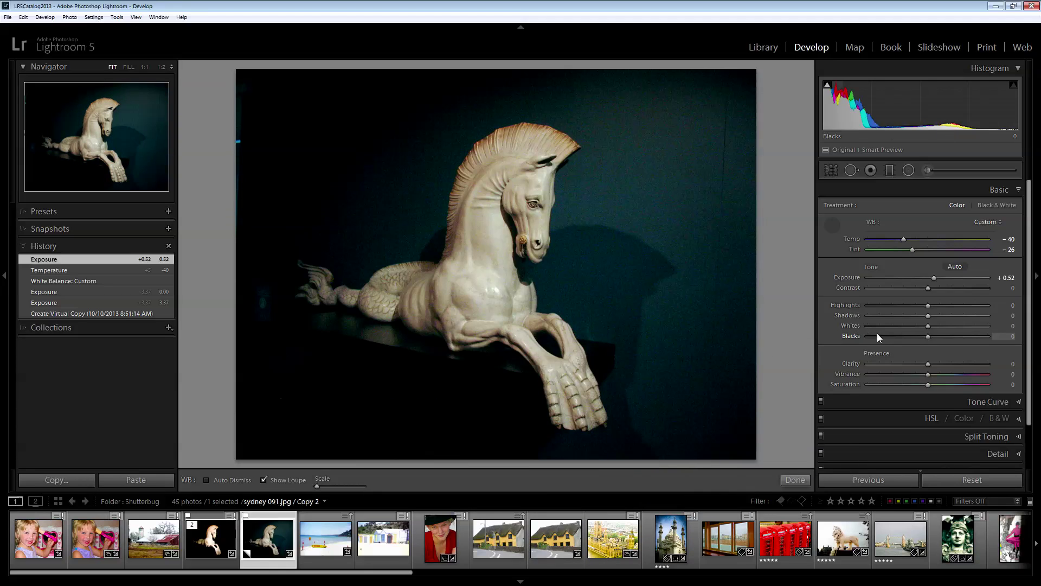
left_click_drag(926, 338, 890, 340)
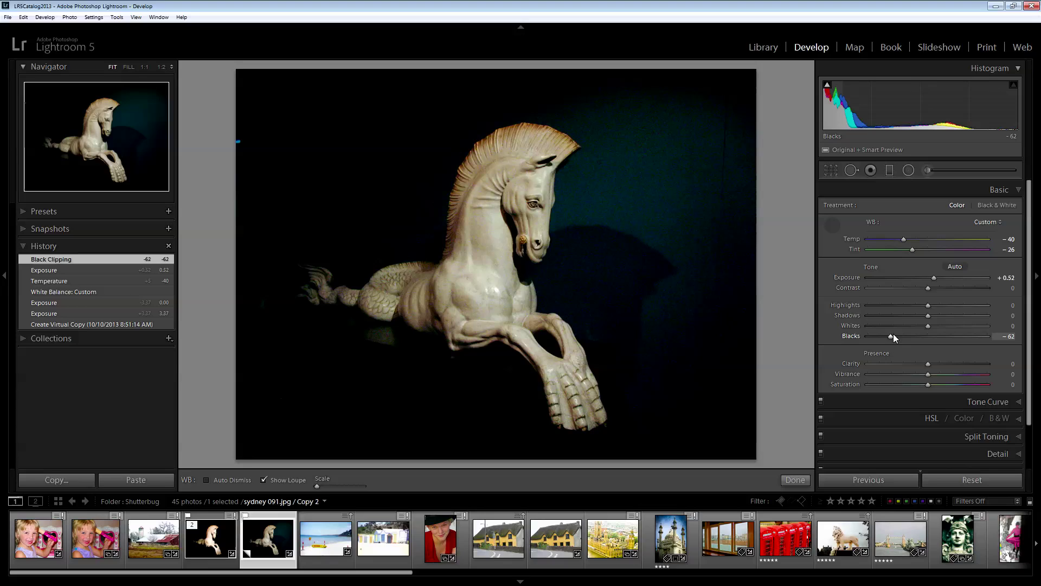
left_click_drag(891, 335, 887, 337)
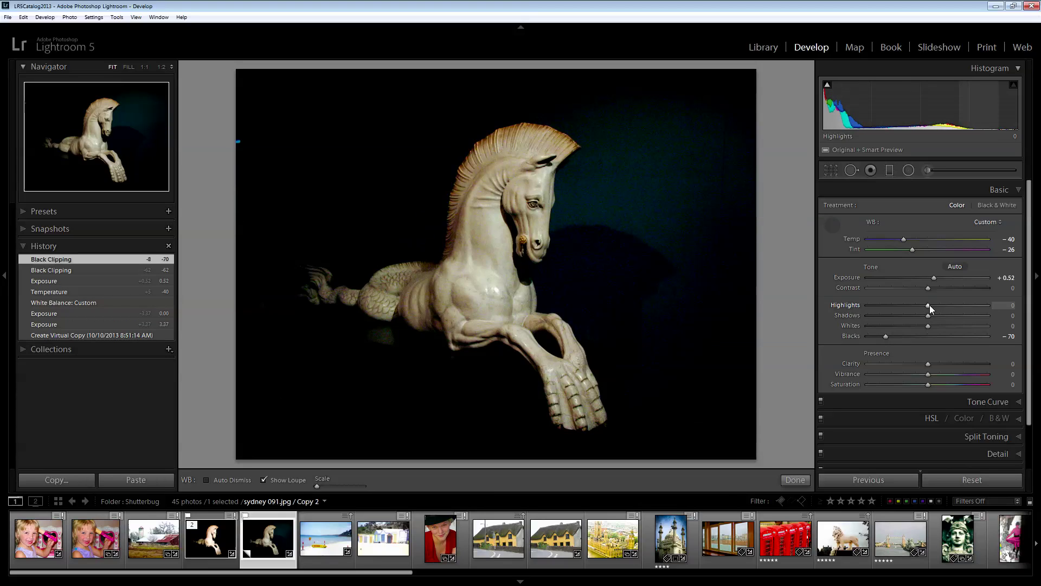
left_click_drag(929, 305, 936, 304)
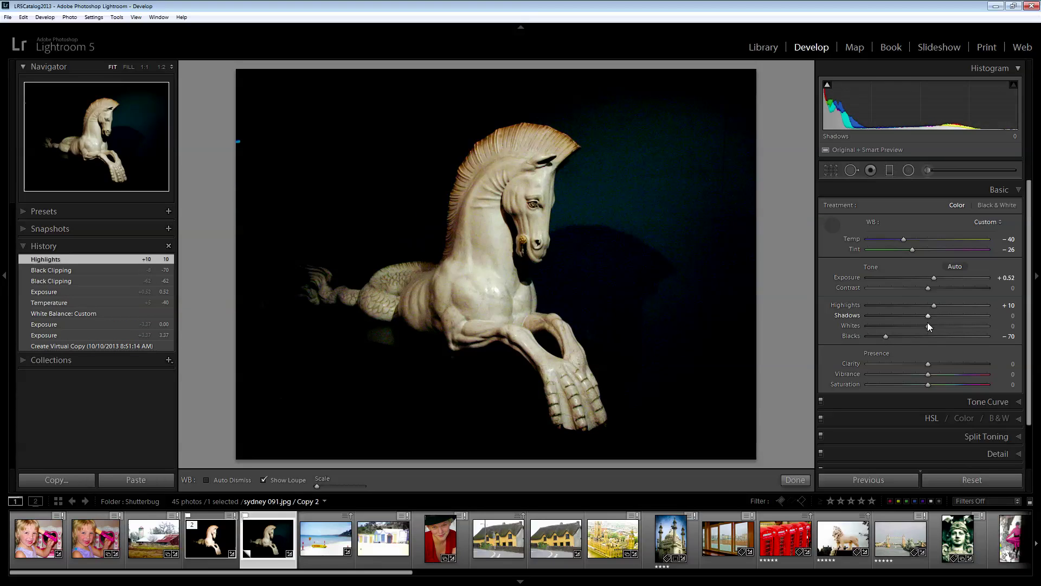
left_click_drag(928, 317, 987, 315)
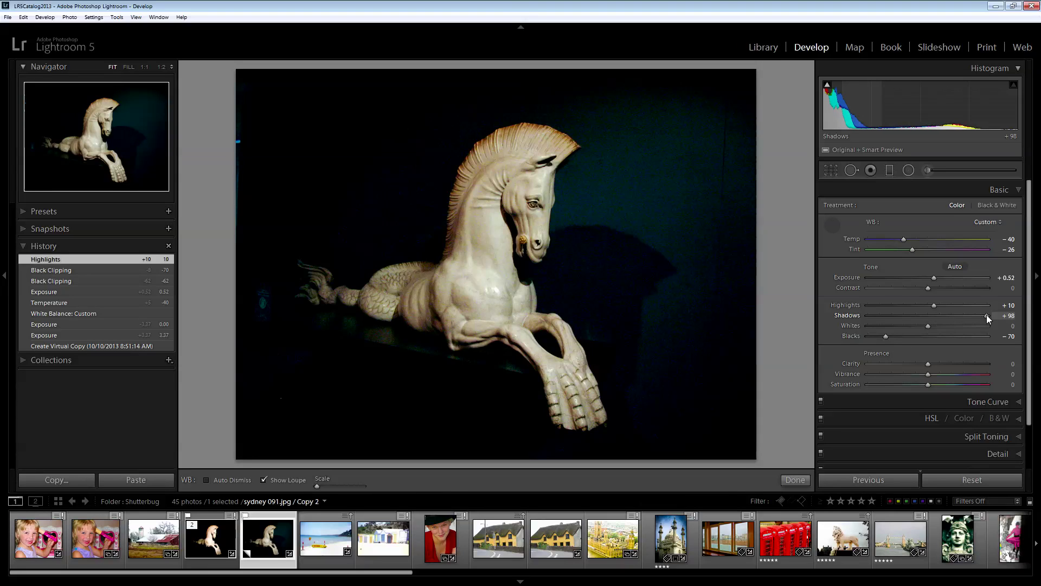
left_click_drag(987, 315, 926, 318)
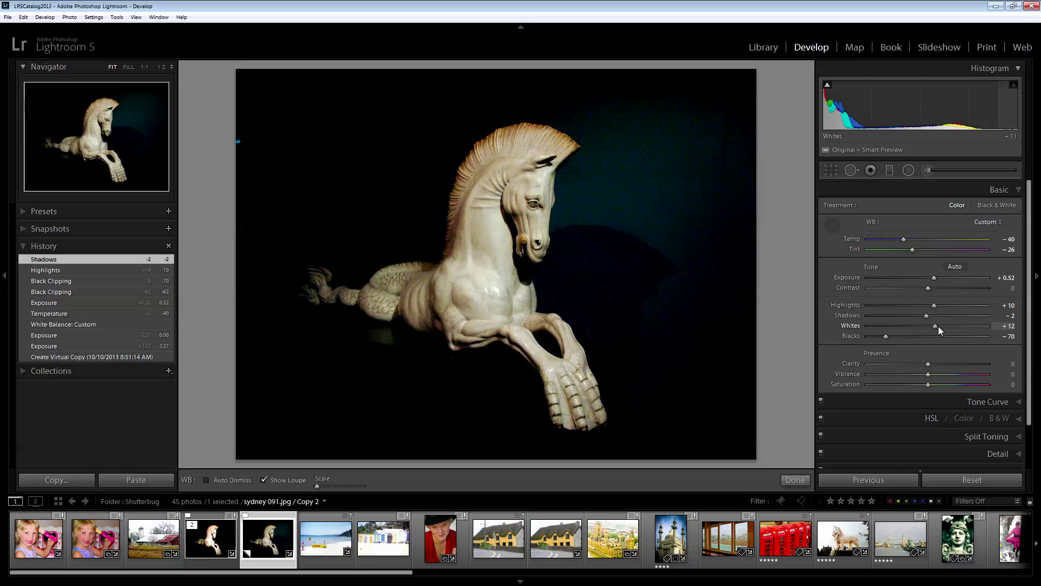
left_click_drag(940, 326, 933, 325)
left_click_drag(927, 363, 930, 364)
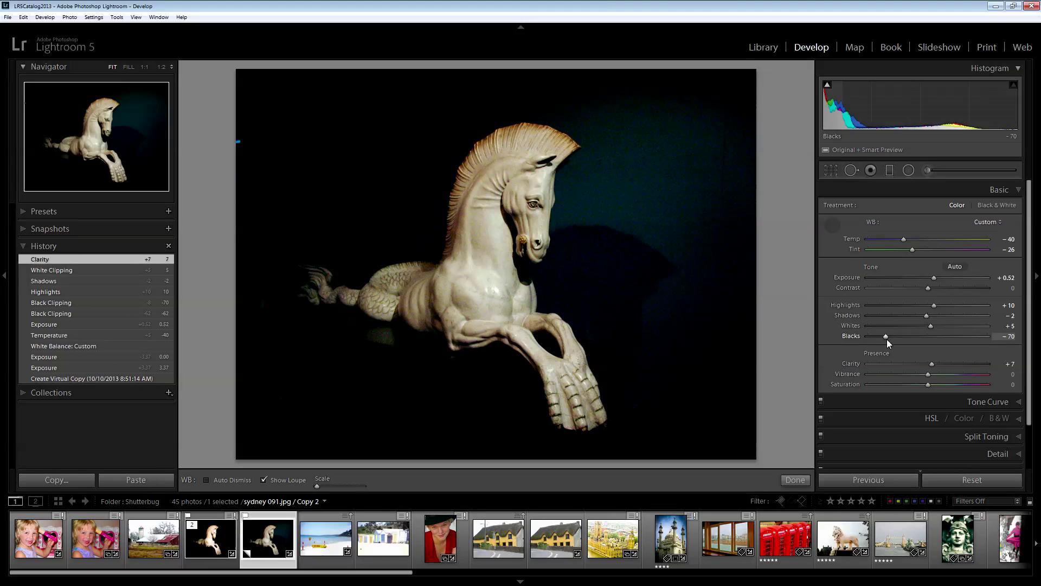
mouse_move(886, 337)
left_mouse_down()
mouse_move(877, 338)
mouse_move(921, 318)
mouse_move(906, 321)
left_mouse_up()
key("w")
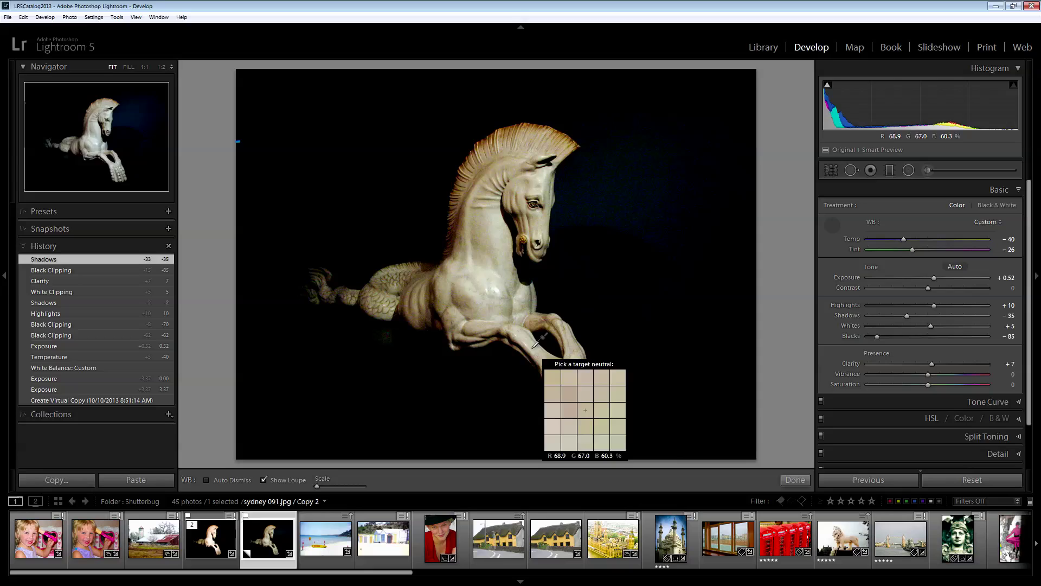
Step: Draw a radial filter over the horse, then enlarge, tilt and narrow it to hug the body
left_click(909, 171)
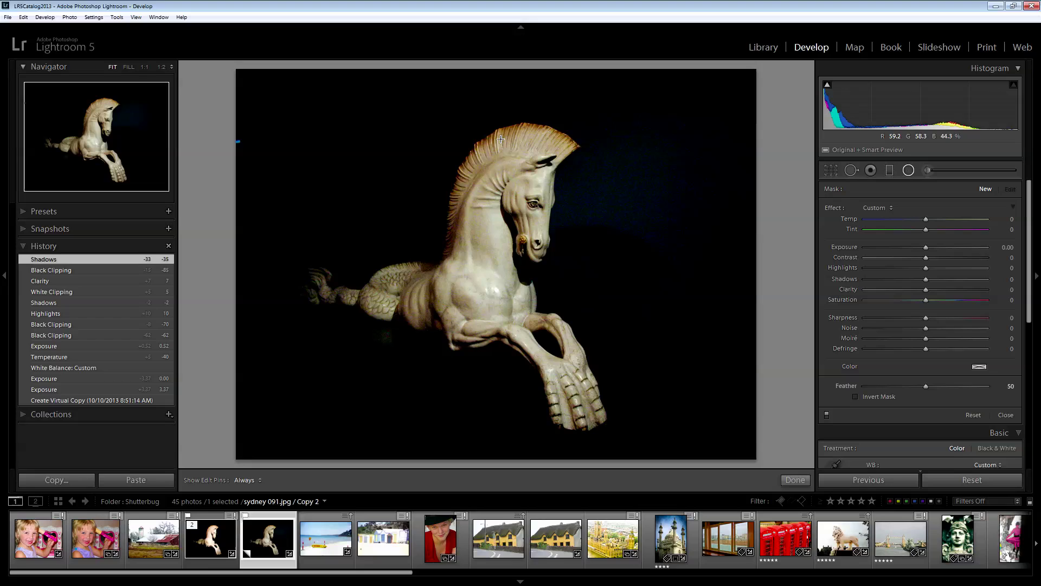
mouse_move(470, 140)
left_mouse_down()
mouse_move(543, 262)
mouse_move(588, 243)
mouse_move(525, 252)
left_mouse_up()
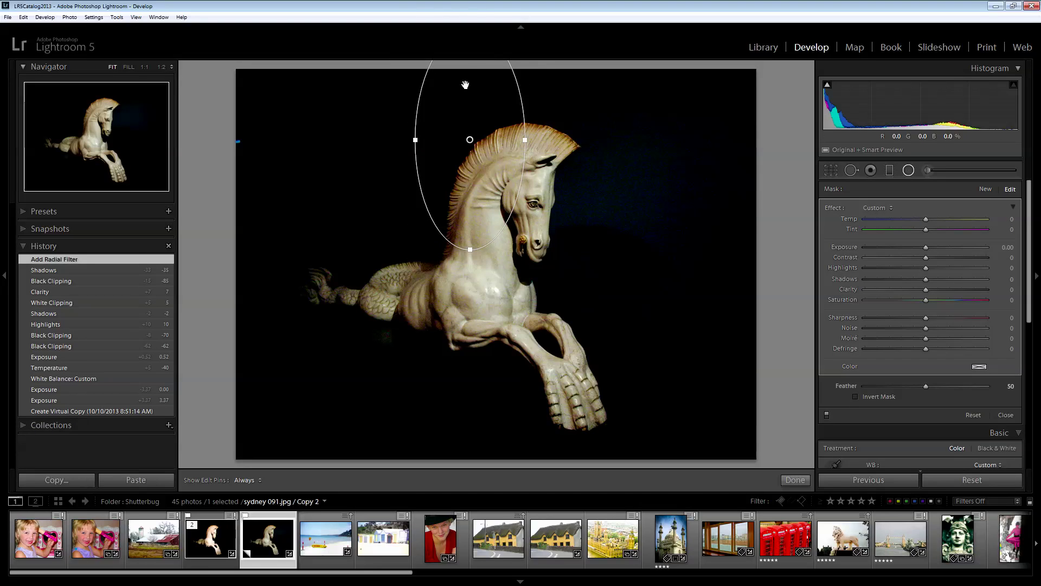
left_click_drag(470, 139, 525, 225)
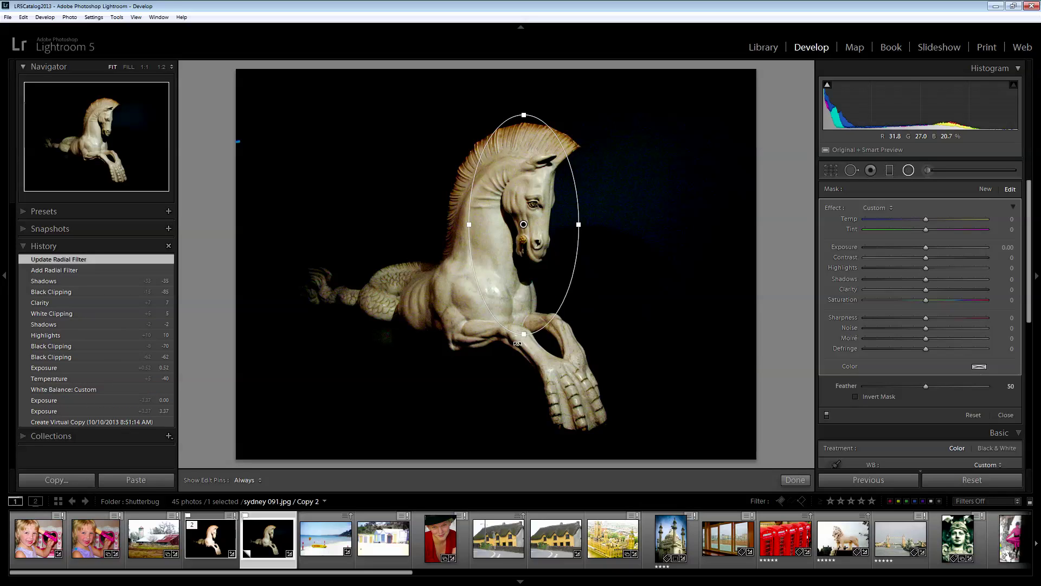
left_click_drag(525, 334, 524, 375)
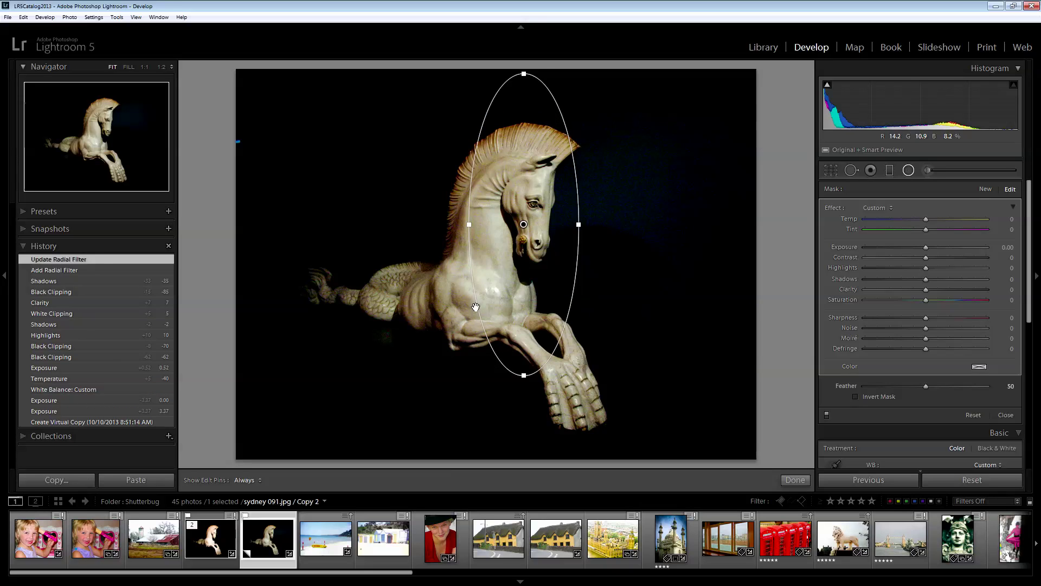
left_click_drag(467, 224, 451, 223)
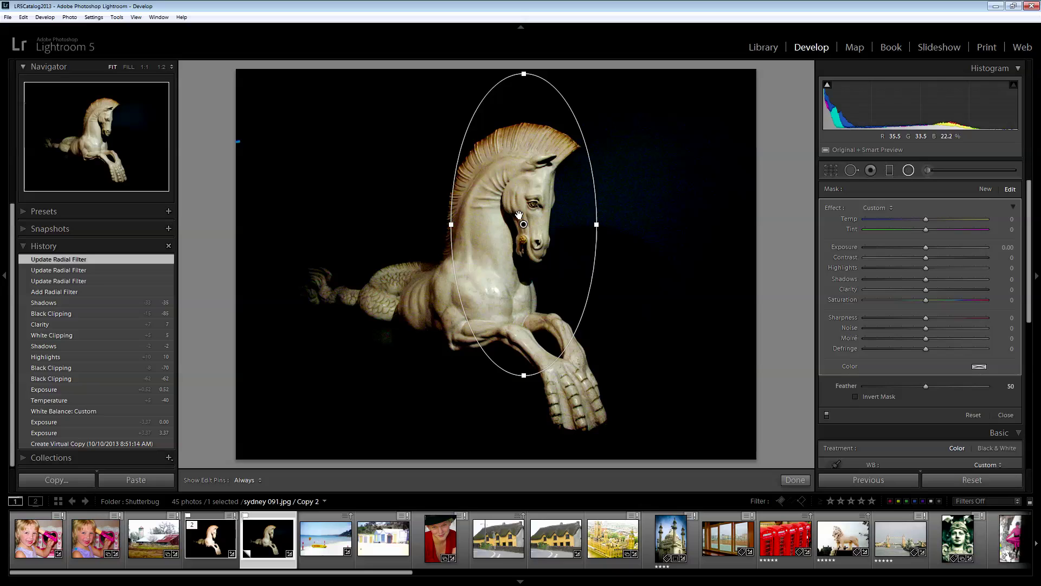
left_click_drag(525, 229, 516, 267)
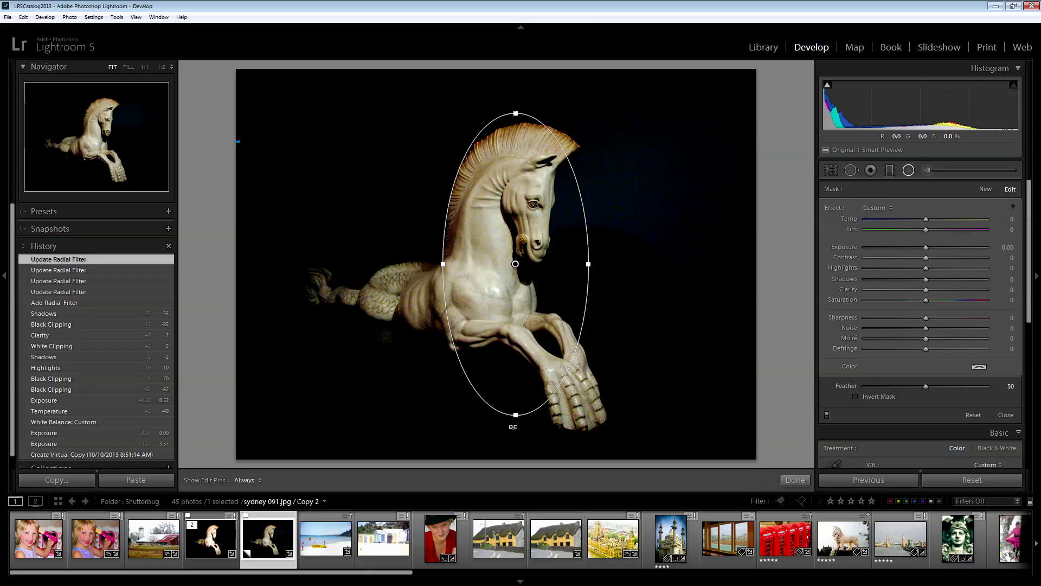
mouse_move(513, 427)
left_mouse_down()
mouse_move(390, 357)
mouse_move(554, 418)
left_mouse_up()
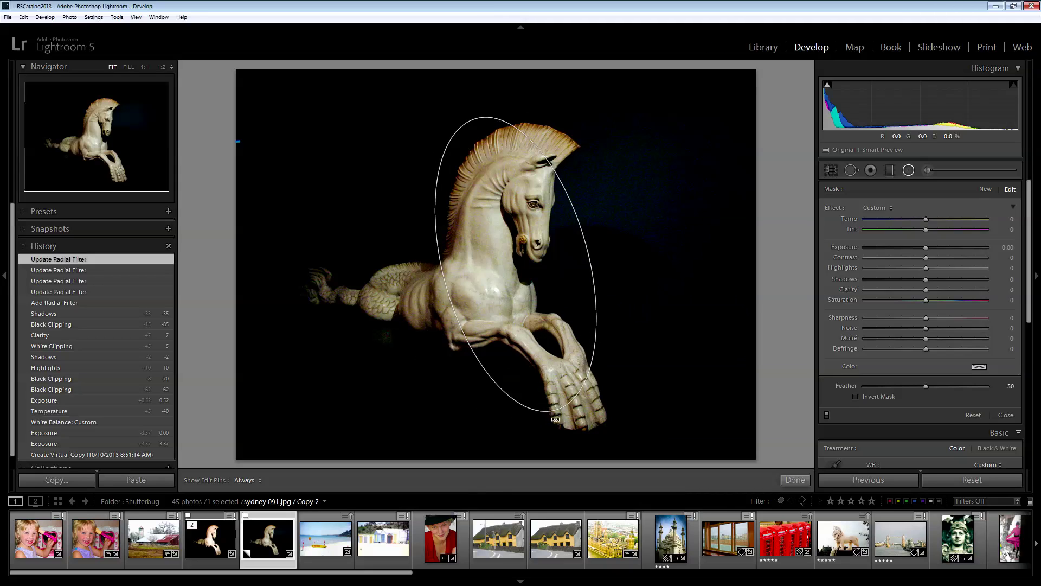
left_click_drag(555, 419, 553, 419)
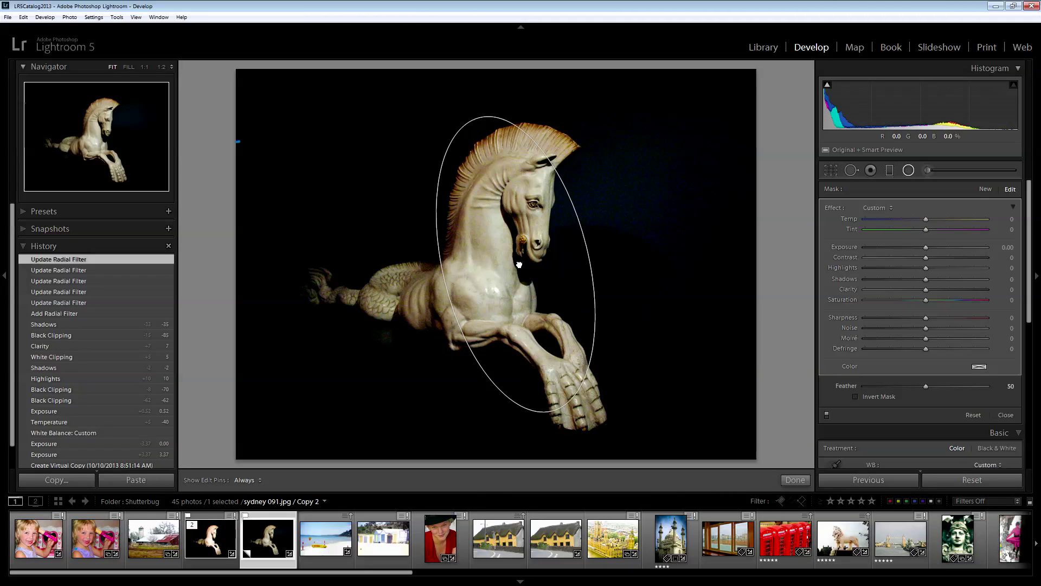
left_click(518, 264)
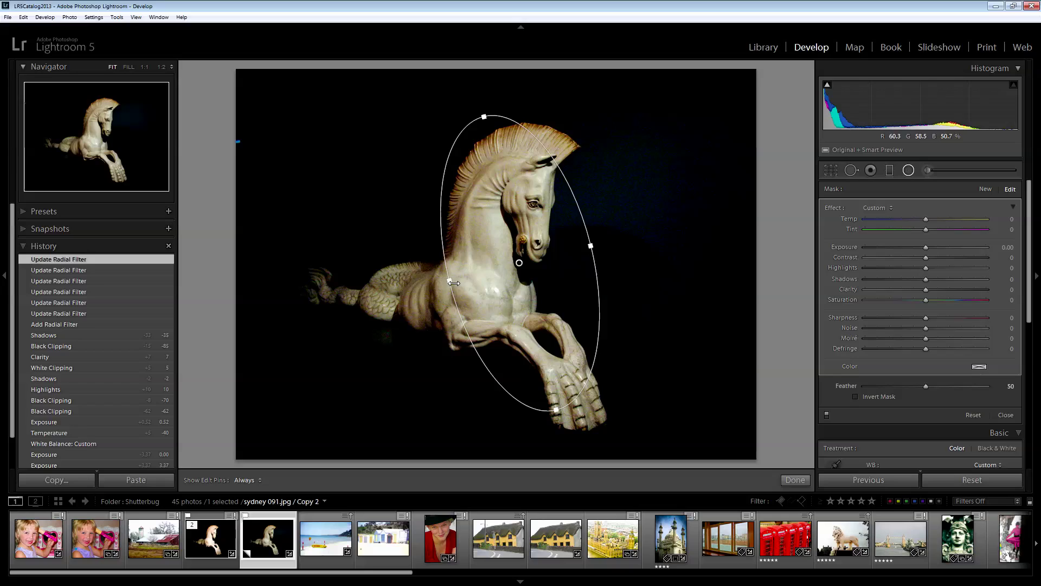
left_click_drag(454, 283, 459, 281)
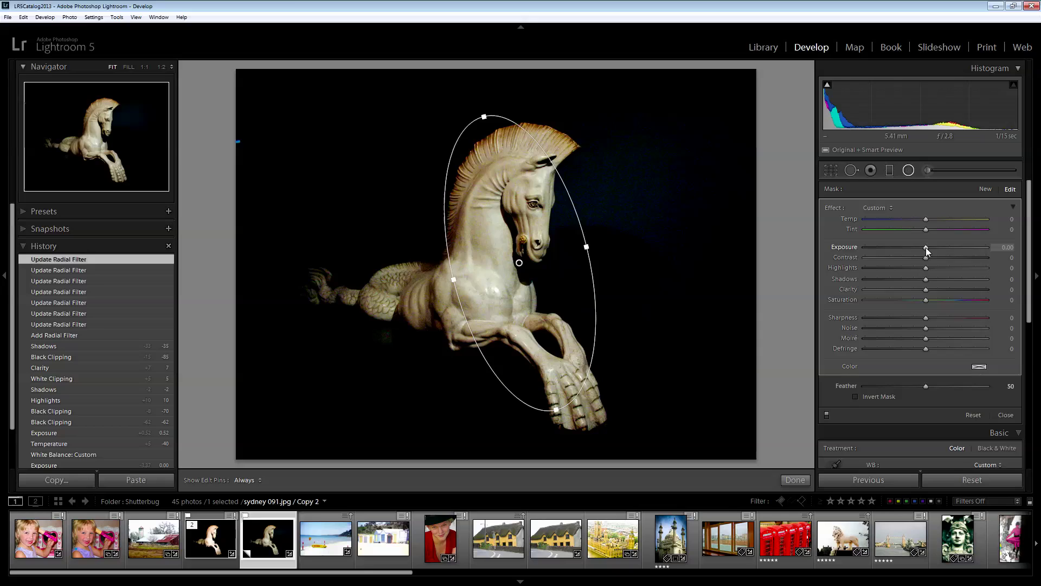
Step: Invert the oval's mask with feather 58 and exposure +0.36 on the horse
left_click_drag(926, 247, 962, 250)
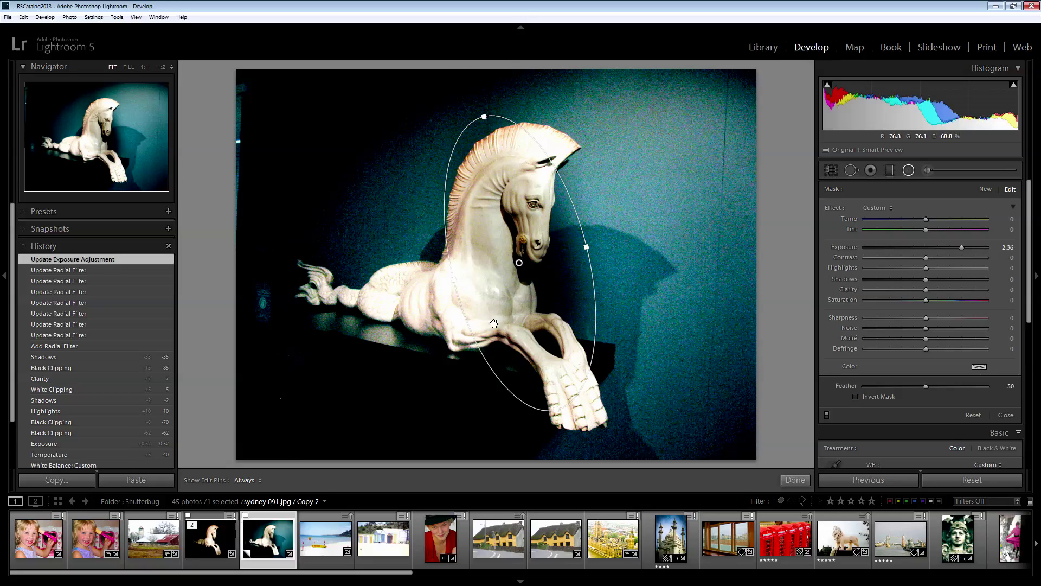
left_click(855, 396)
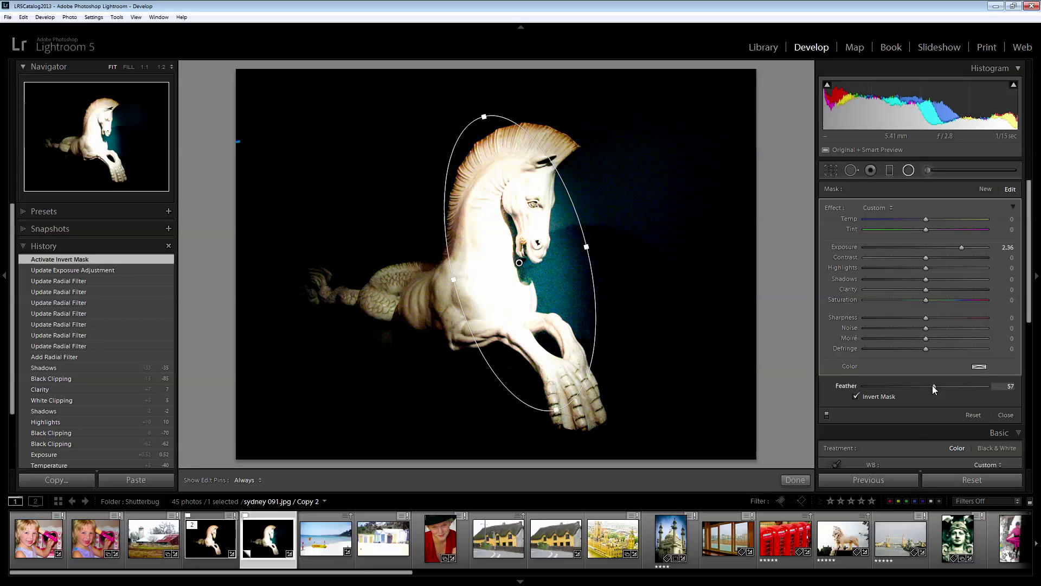
left_click_drag(935, 385, 933, 384)
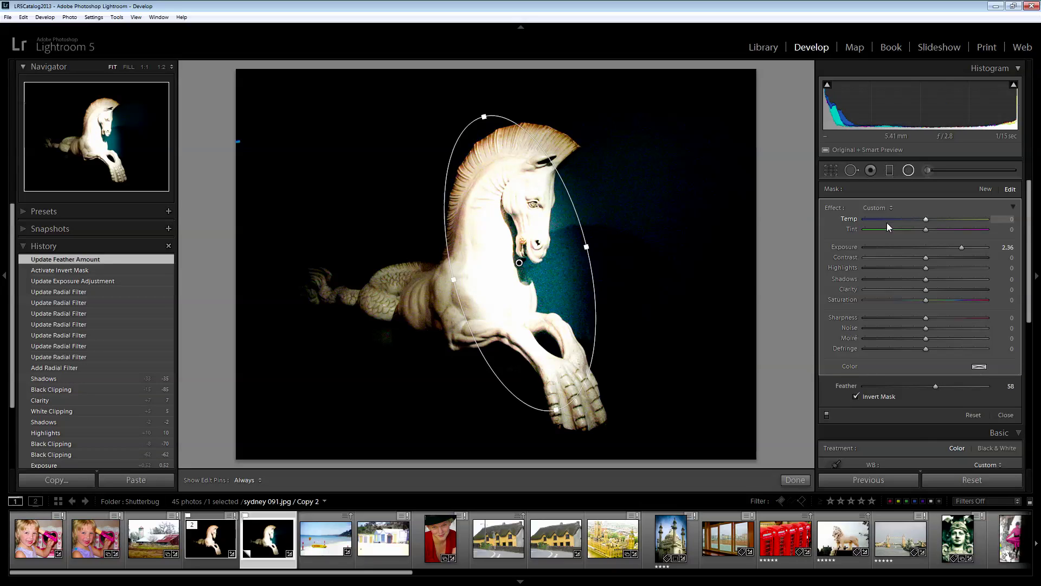
left_click_drag(964, 249, 933, 247)
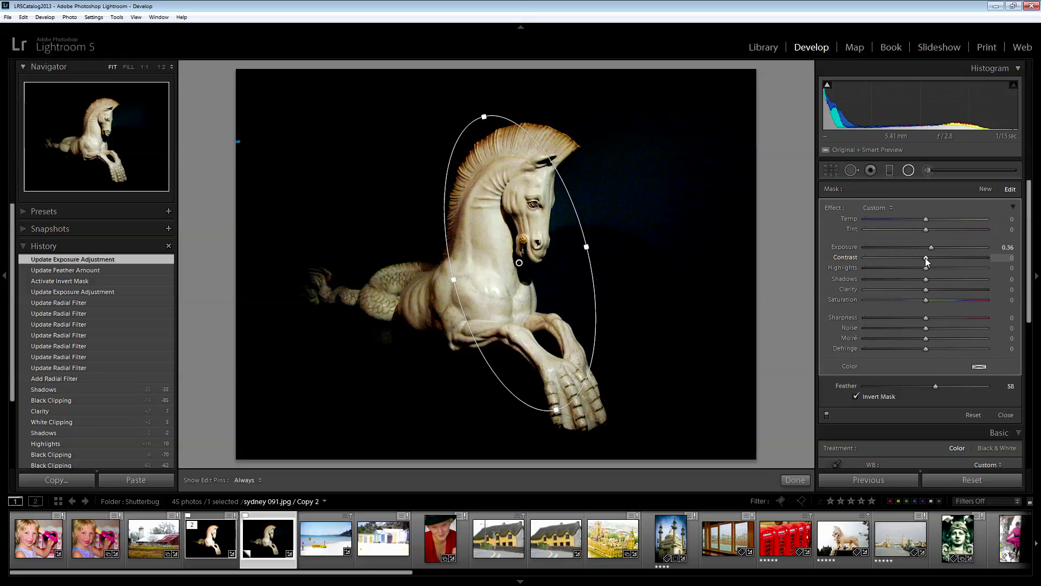
Step: Give the oval filter contrast -6, noise reduction 52 and a pale warm reddish tint
left_click_drag(925, 258, 922, 258)
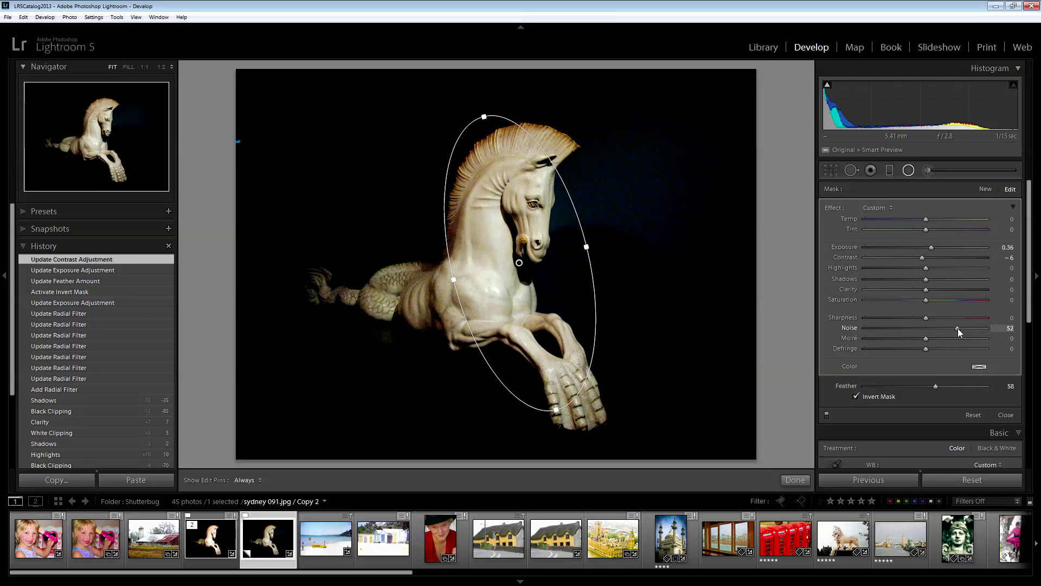
left_click_drag(959, 327, 957, 328)
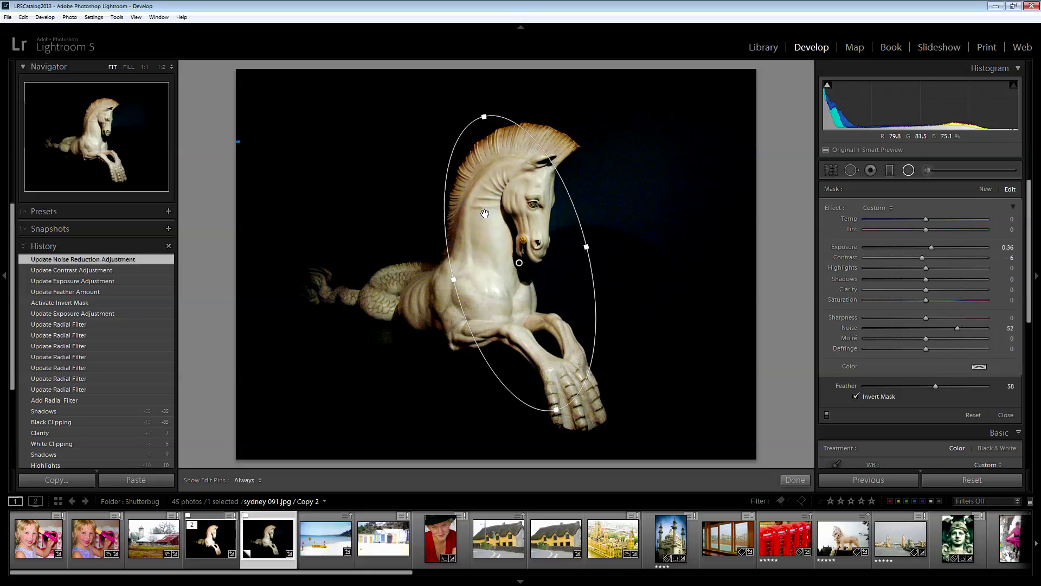
left_click(978, 366)
left_click(772, 396)
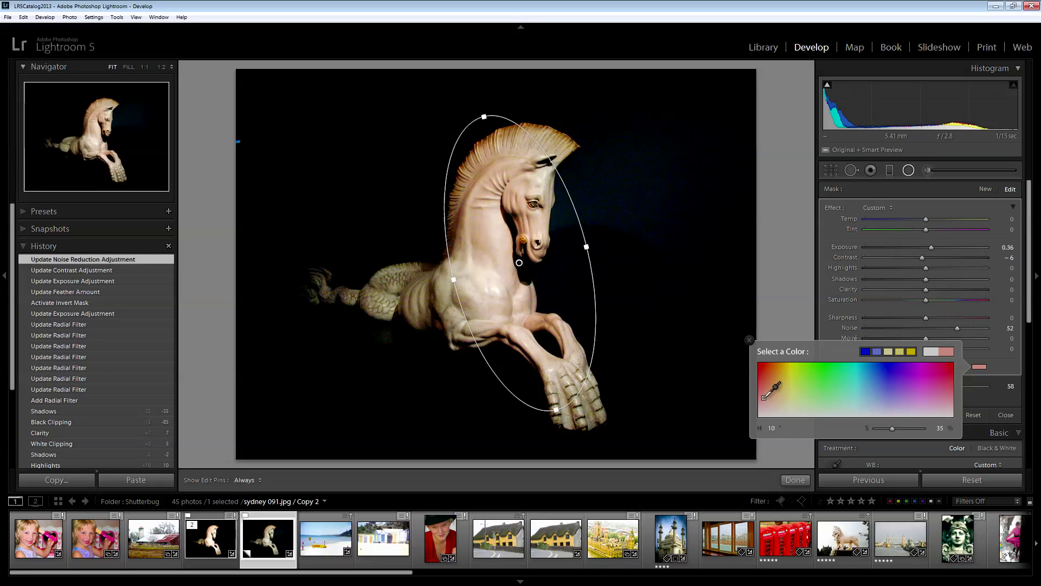
mouse_move(772, 398)
left_mouse_down()
mouse_move(762, 401)
mouse_move(776, 403)
left_mouse_up()
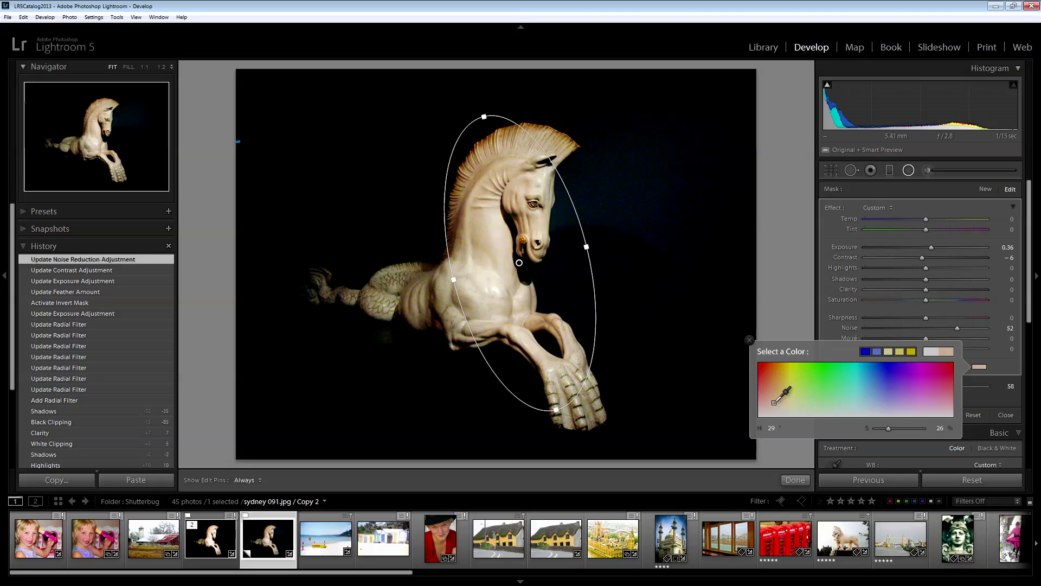
left_click_drag(775, 403, 773, 402)
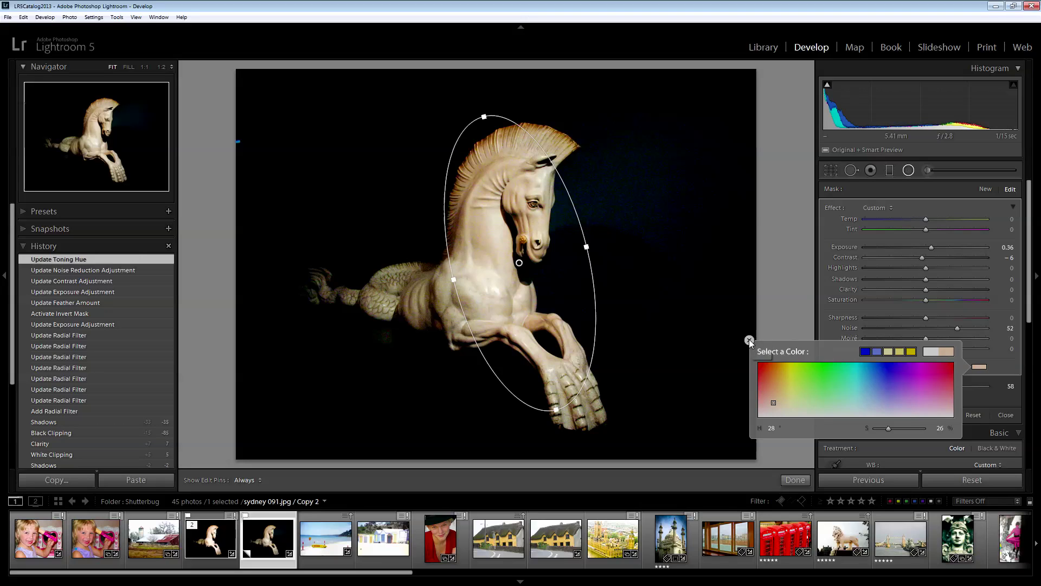
left_click(750, 340)
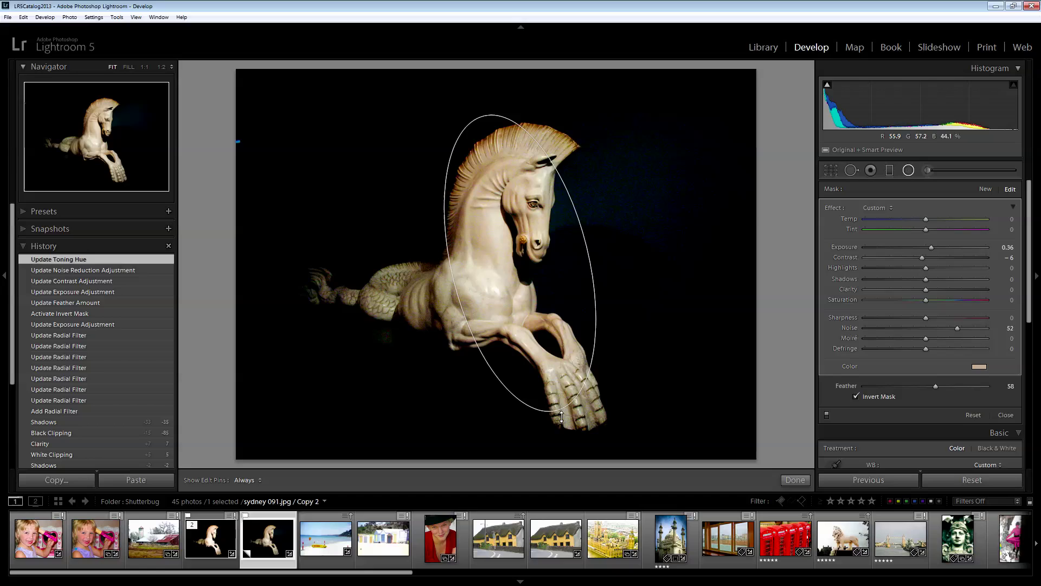
Step: Lengthen the oval around the horse, finish the filter, and switch to the other horse copy
left_click_drag(556, 411, 558, 417)
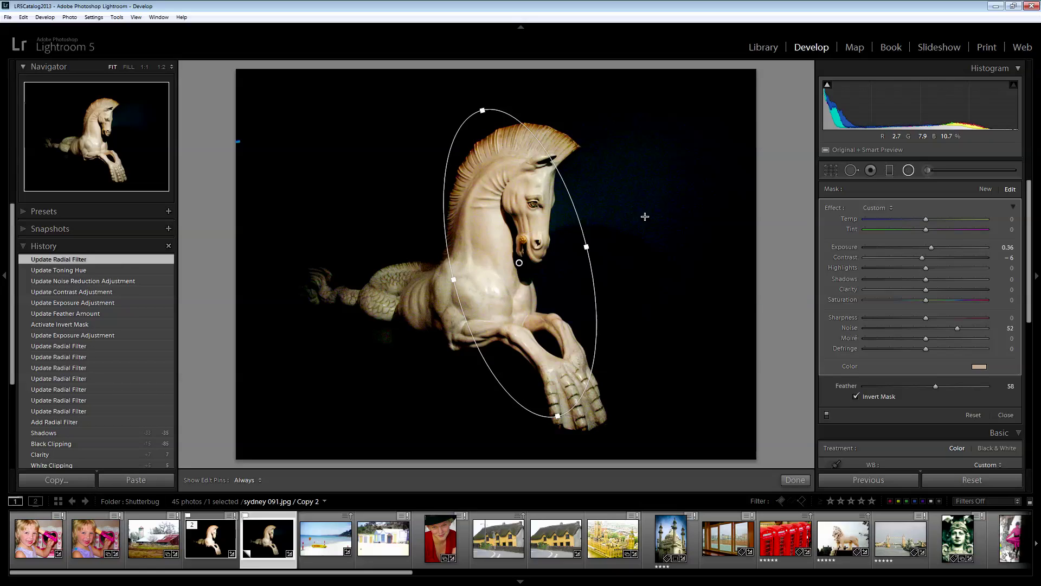
left_click(791, 479)
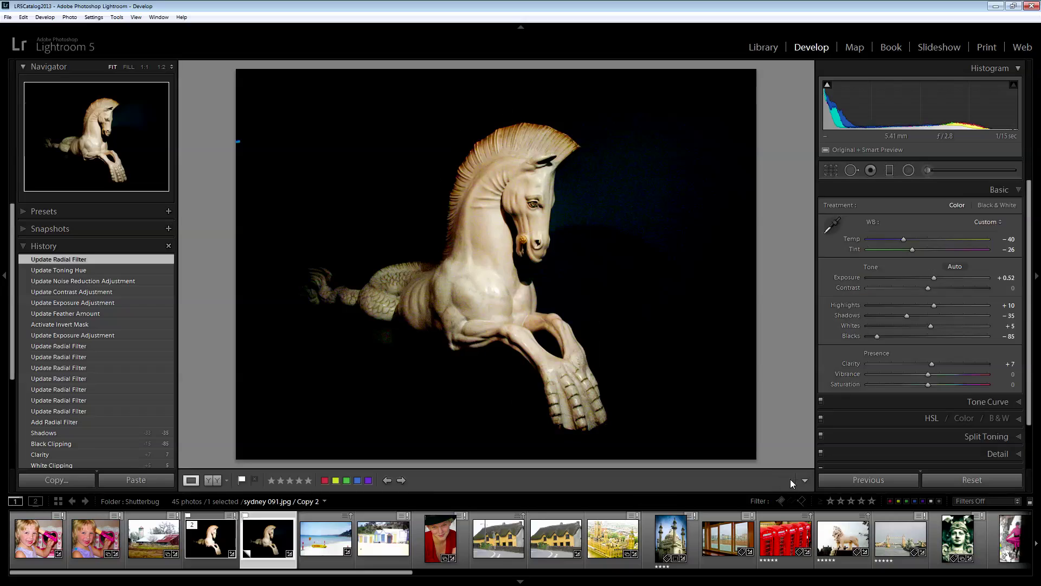
left_click(210, 541)
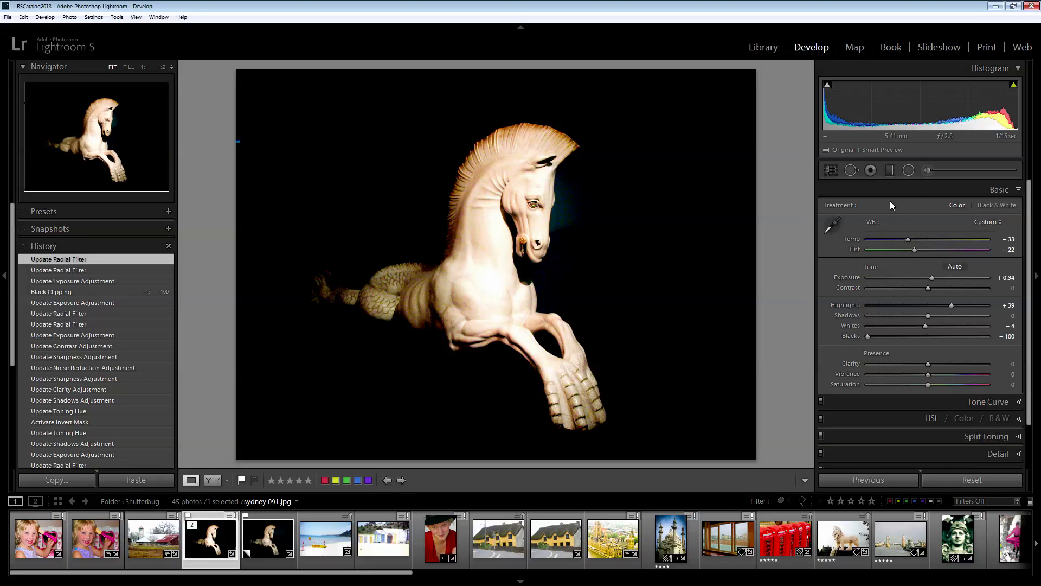
Step: Lower the existing oval filter's exposure from 1.14 to 0.54 and close filter editing
left_click(909, 171)
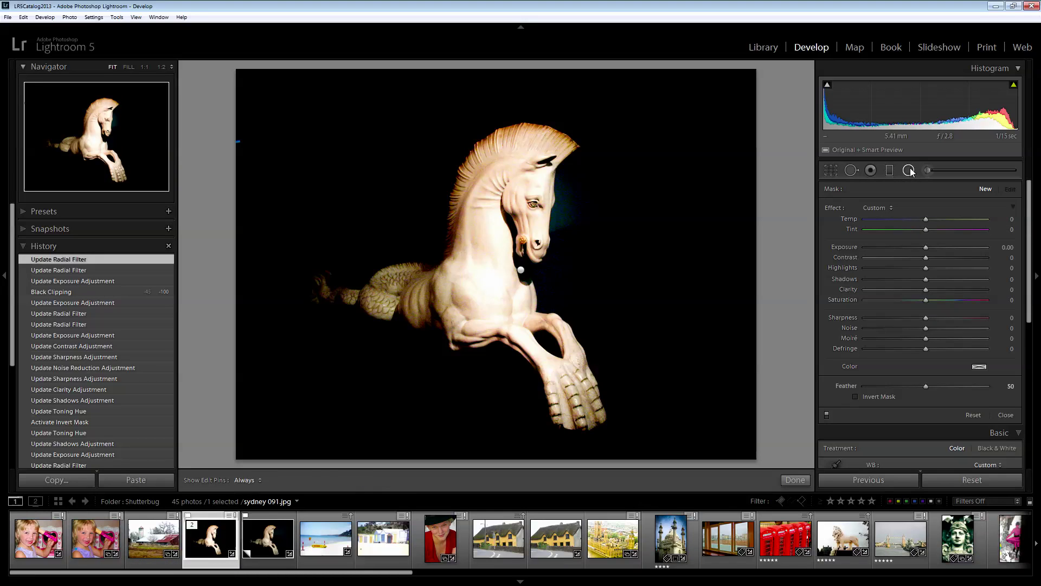
left_click(910, 170)
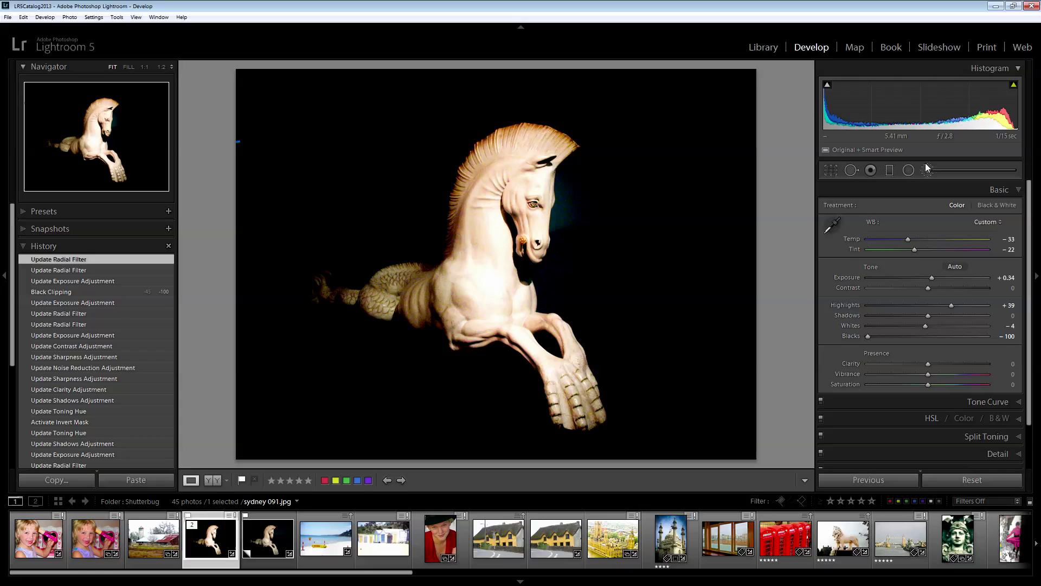
left_click(909, 171)
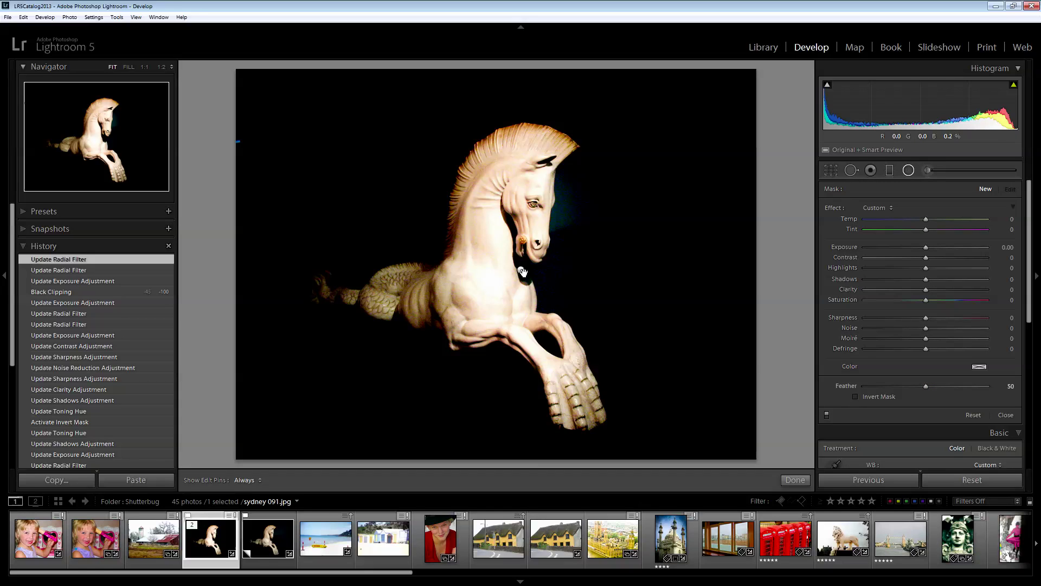
left_click(520, 271)
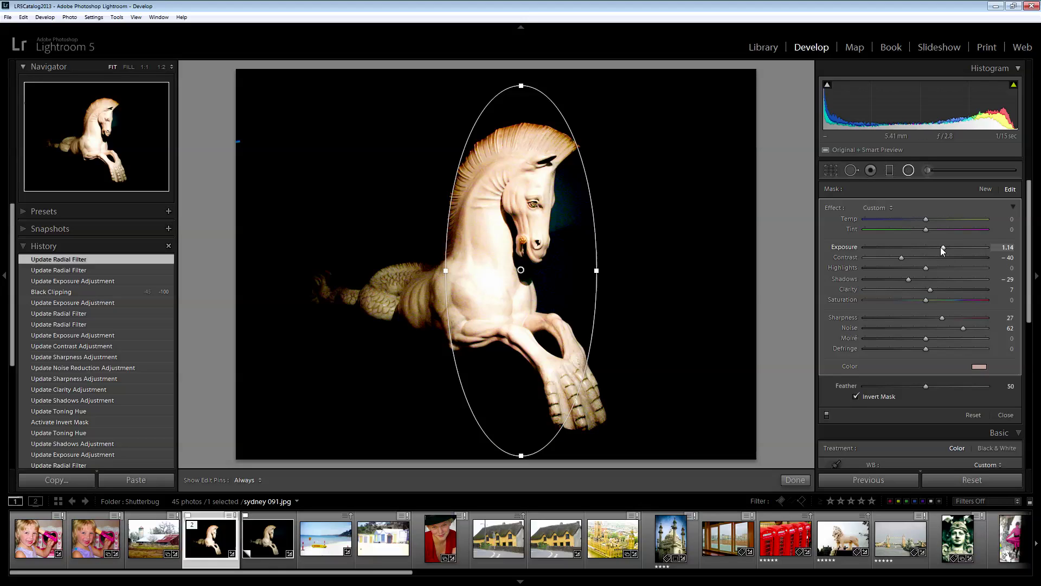
left_click_drag(942, 248, 933, 248)
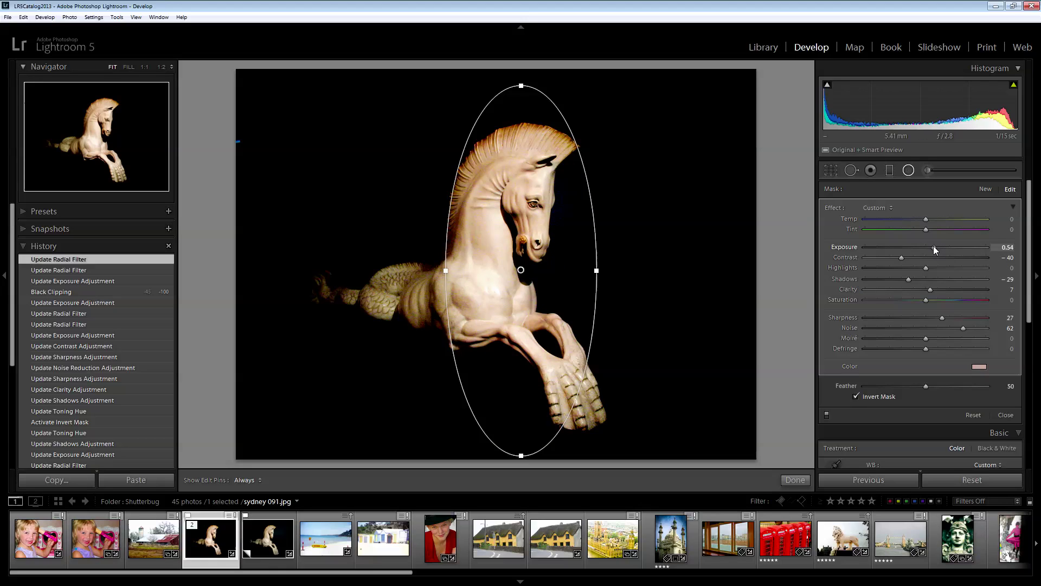
left_click(795, 480)
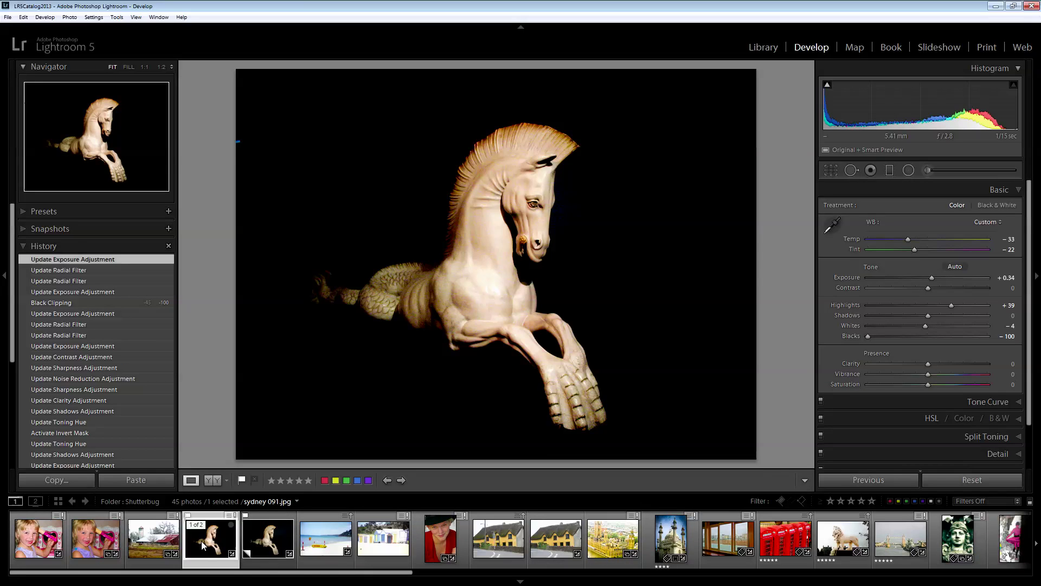
left_click(268, 537)
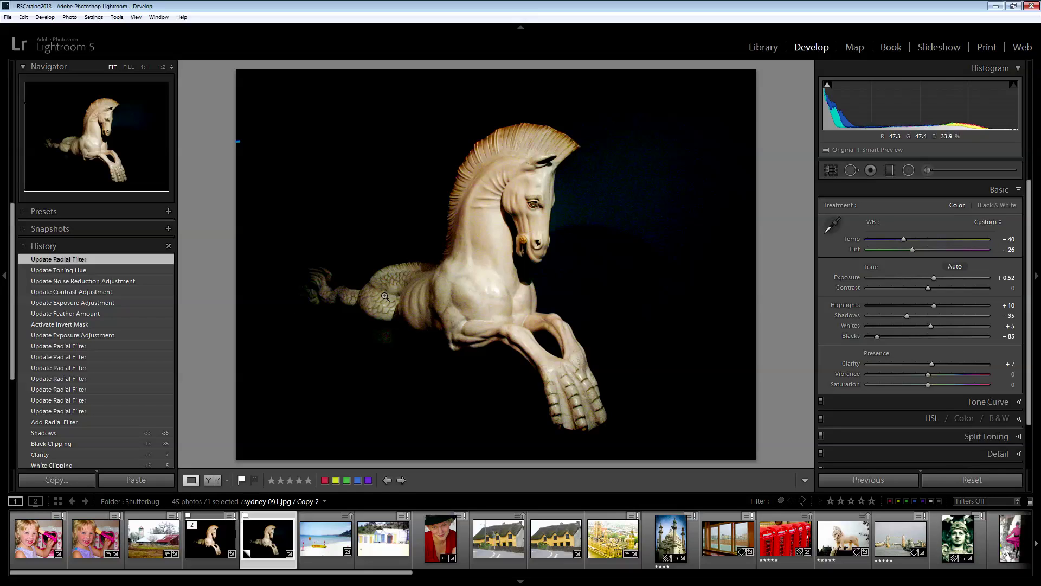
mouse_move(785, 537)
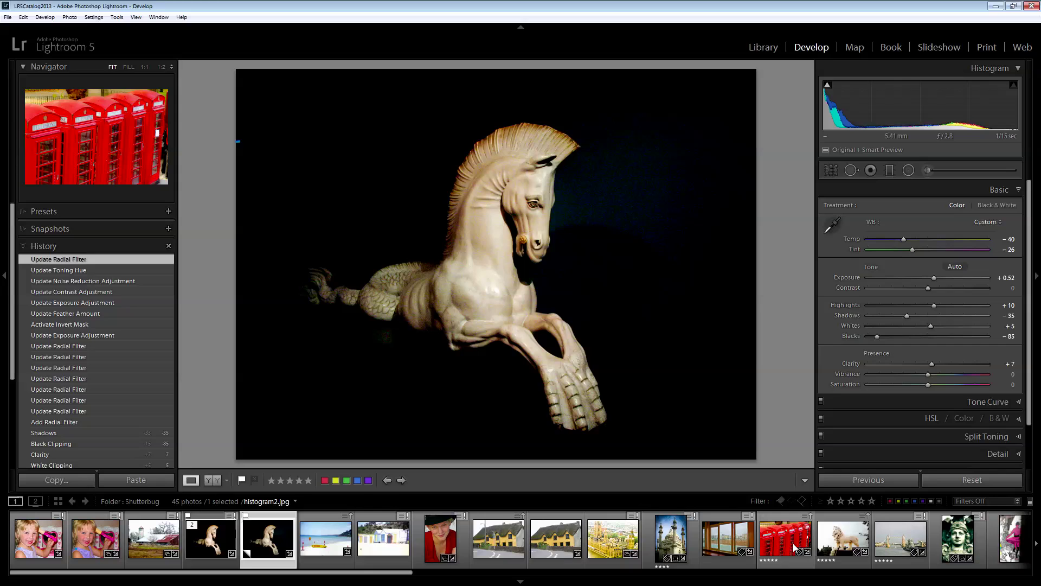
left_click(795, 551)
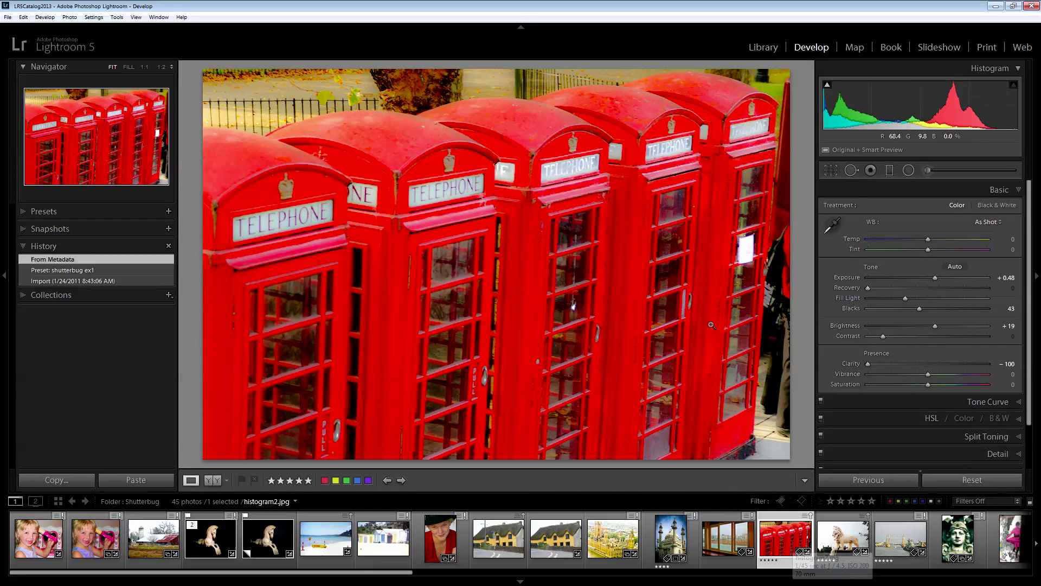
left_click(843, 537)
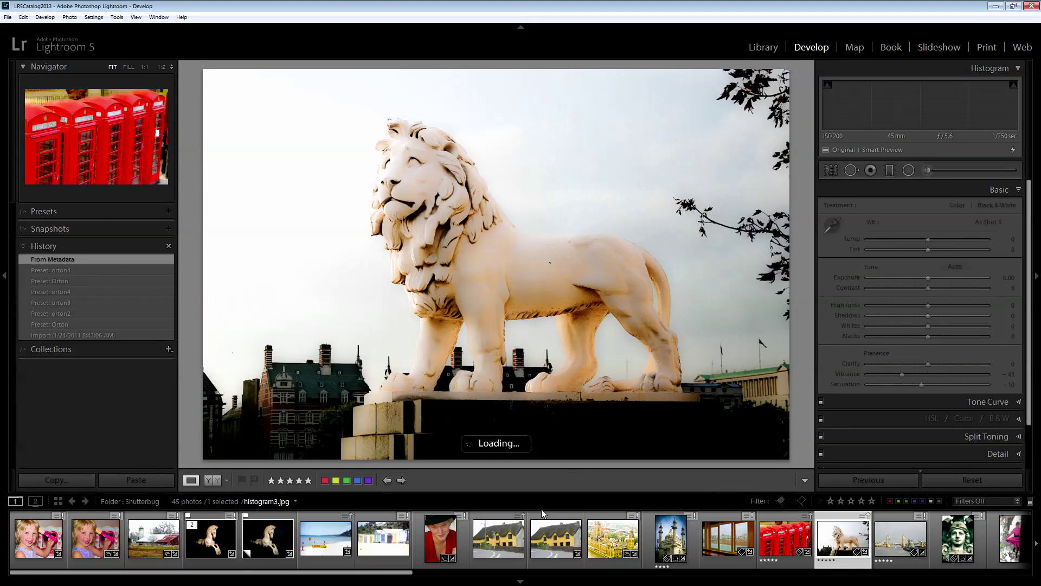
key("Right")
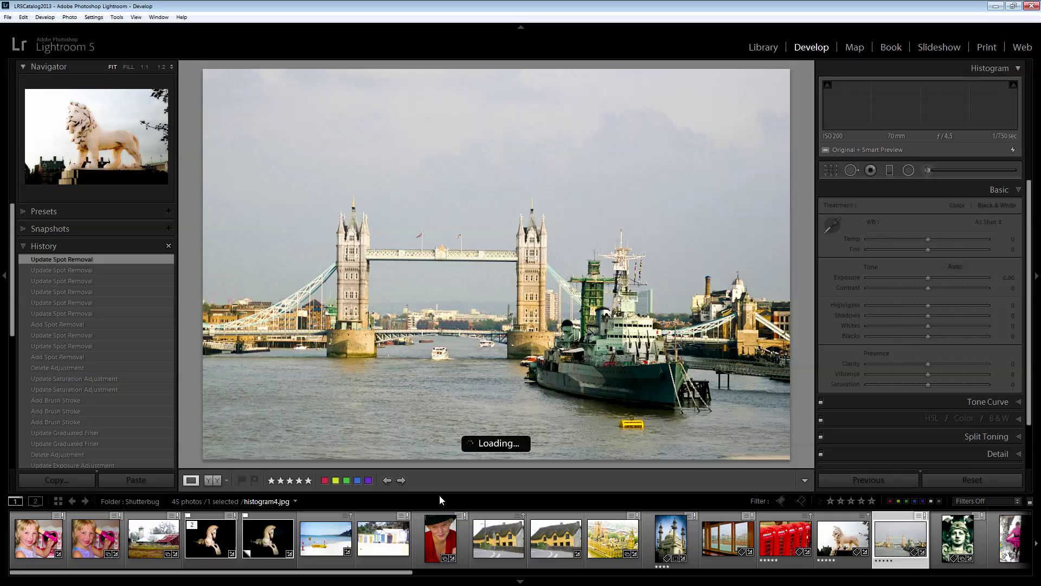
Step: Trim the crop slightly from the bottom-right and raise Clarity to +31
left_click(831, 171)
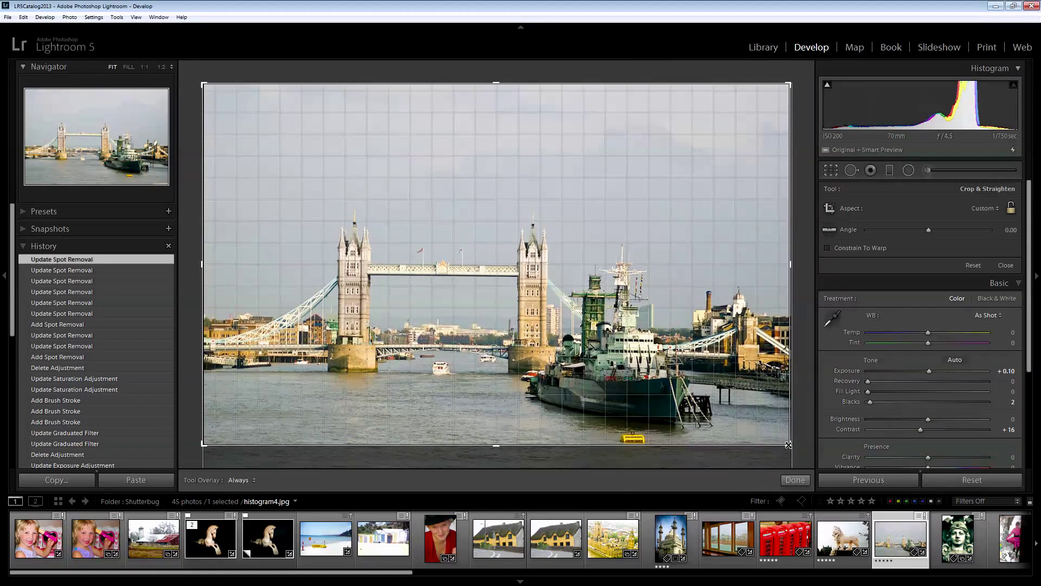
left_click_drag(784, 454, 783, 455)
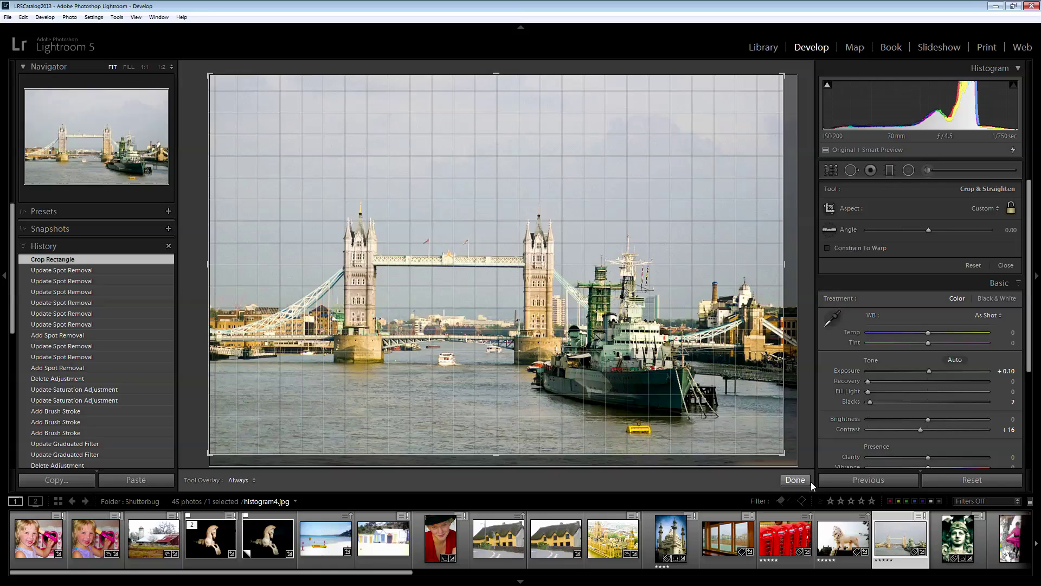
left_click(797, 479)
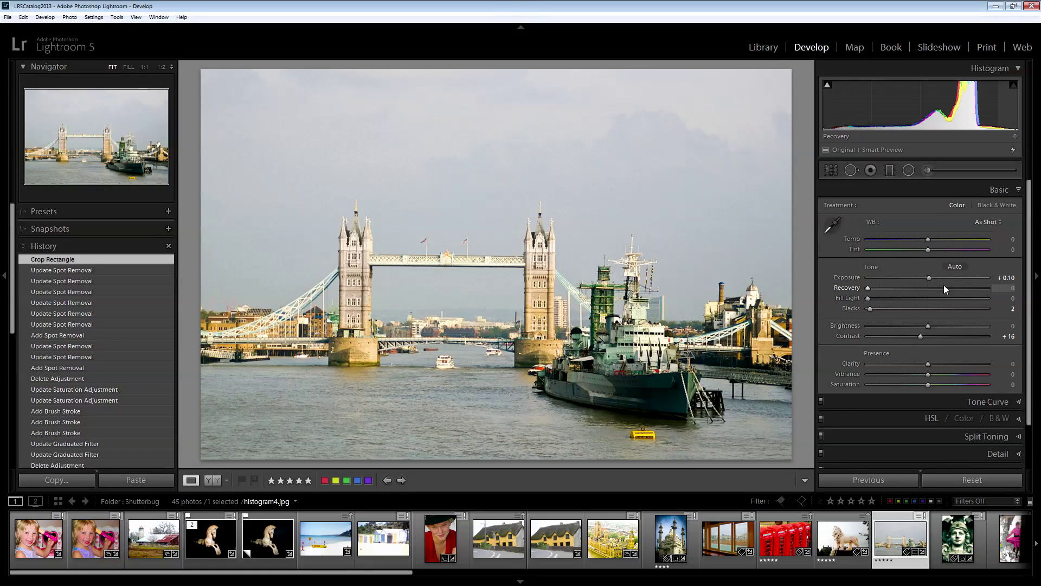
left_click_drag(929, 364, 947, 363)
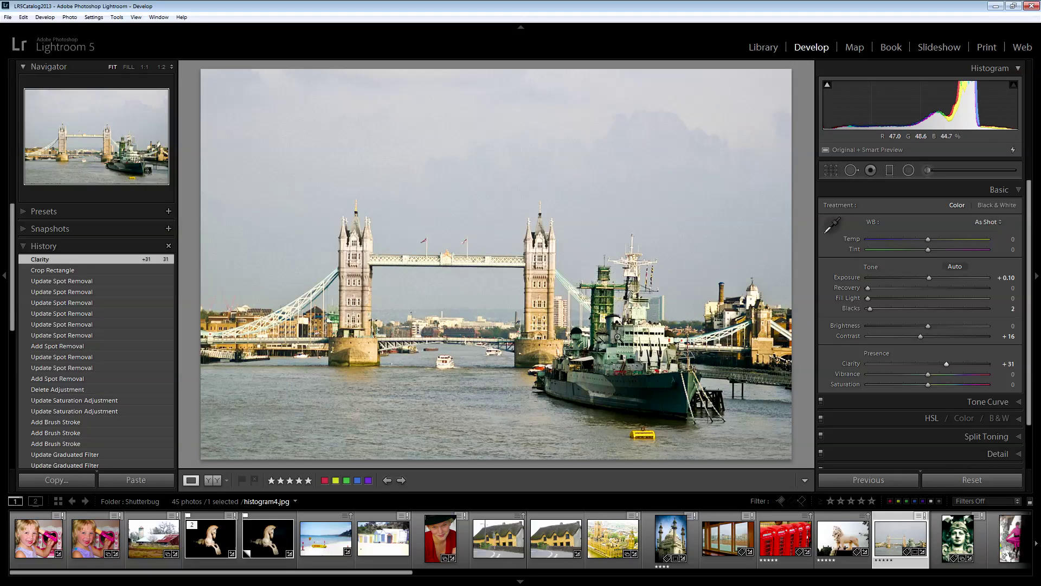
Step: Draw an off-center ellipse on Tower Bridge with outside exposure -2.36, saturation -33, brightness -7
left_click(909, 171)
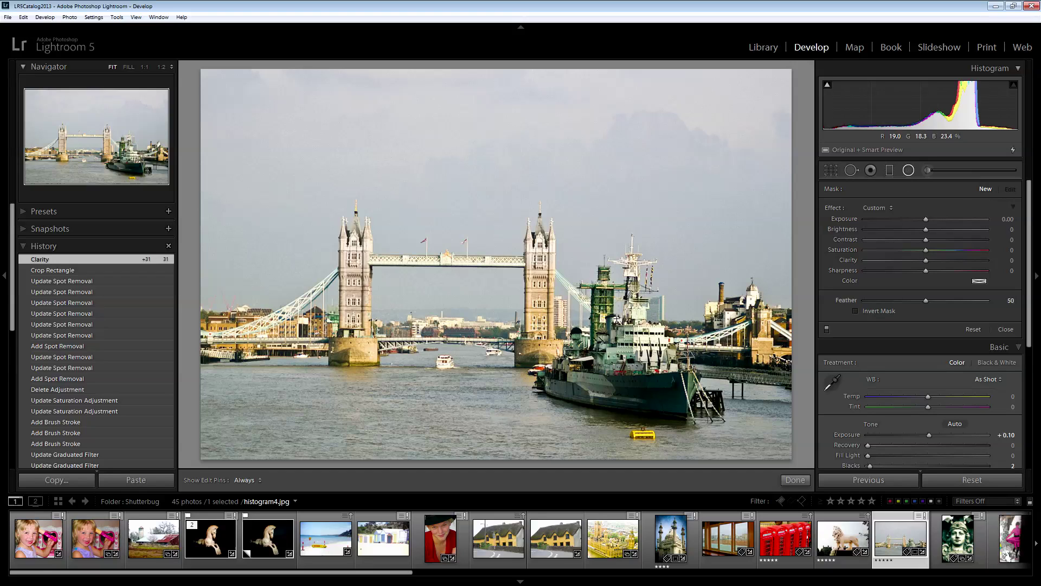
left_click_drag(631, 360, 443, 204)
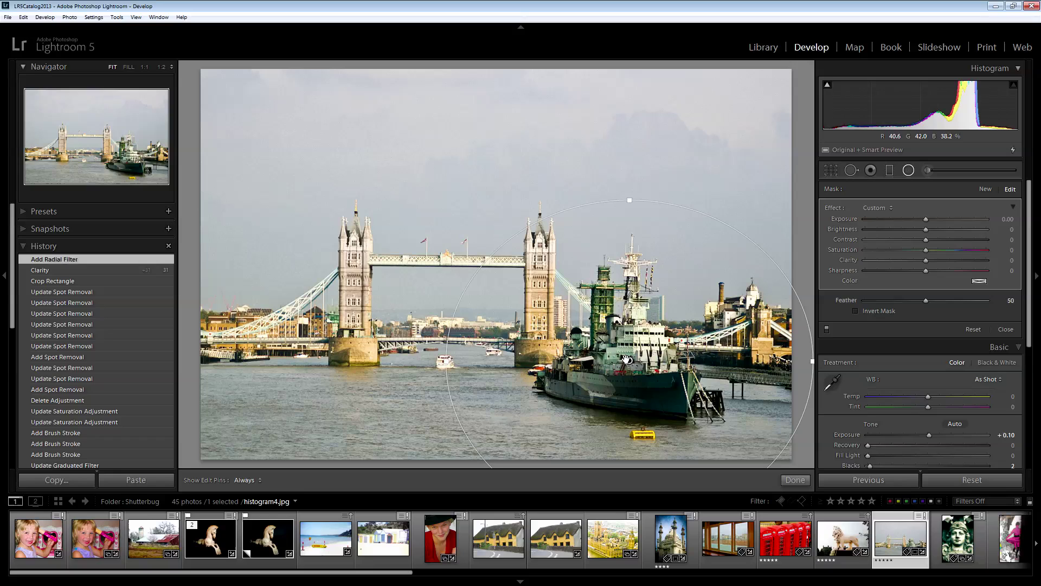
left_click_drag(631, 360, 554, 277)
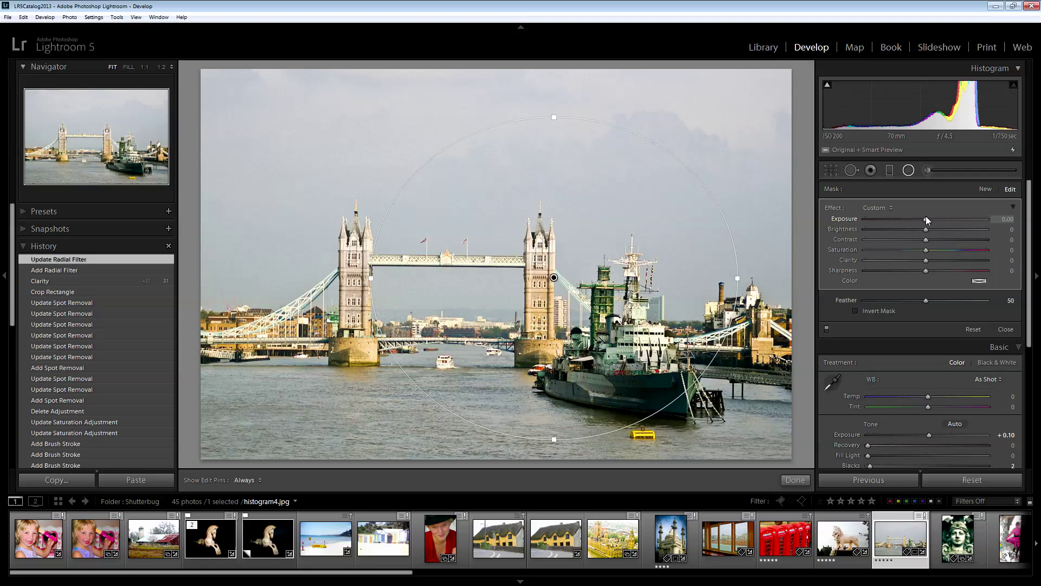
left_click_drag(926, 217, 891, 226)
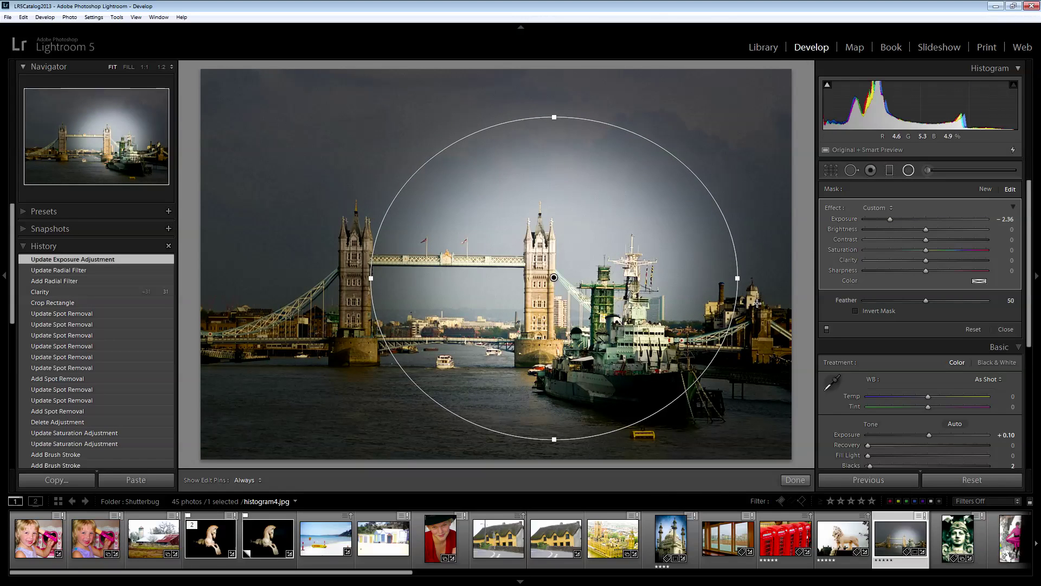
left_click_drag(737, 277, 754, 278)
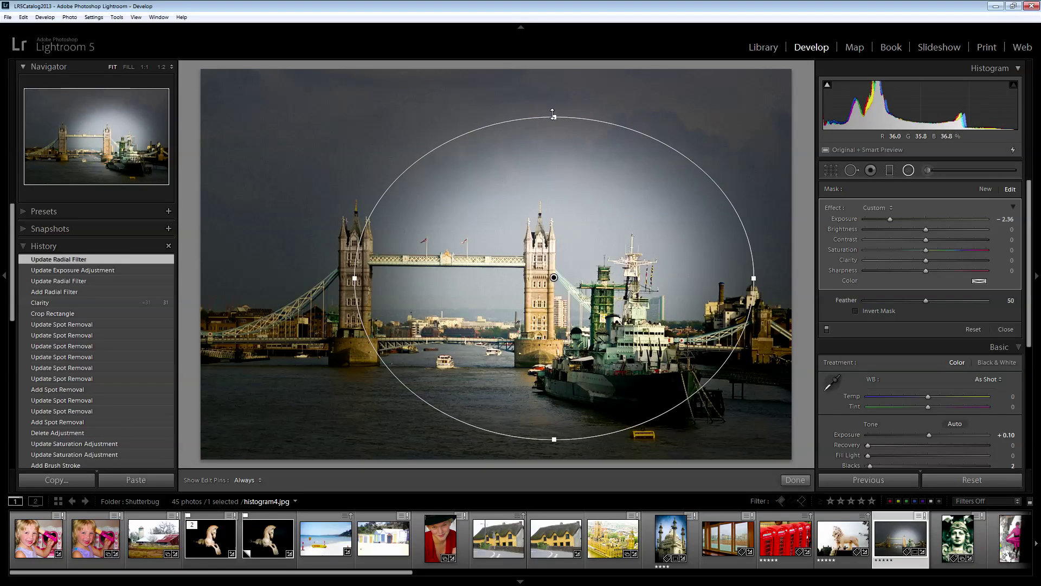
left_click_drag(554, 116, 554, 95)
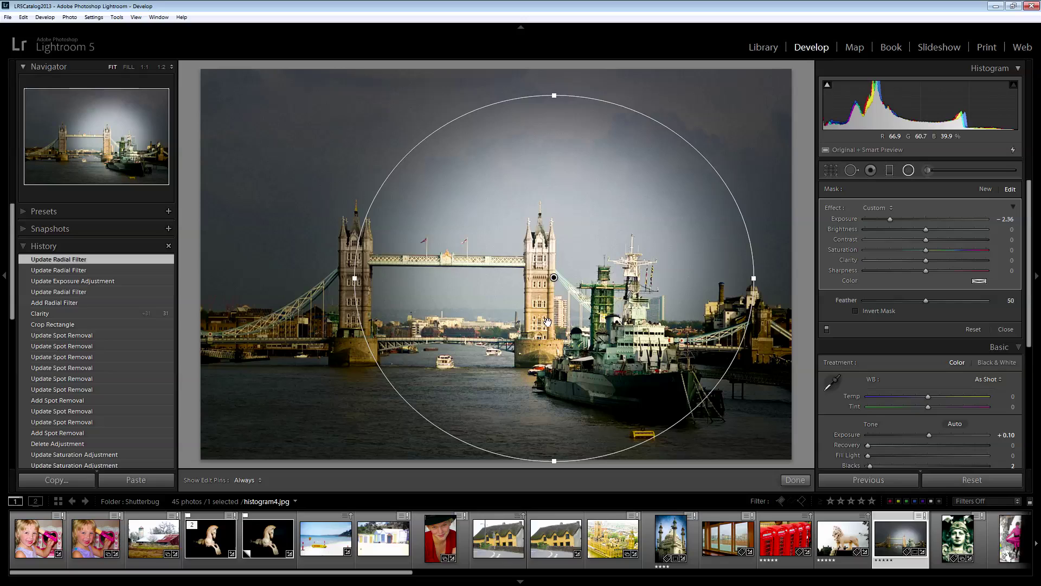
left_click_drag(554, 281, 567, 272)
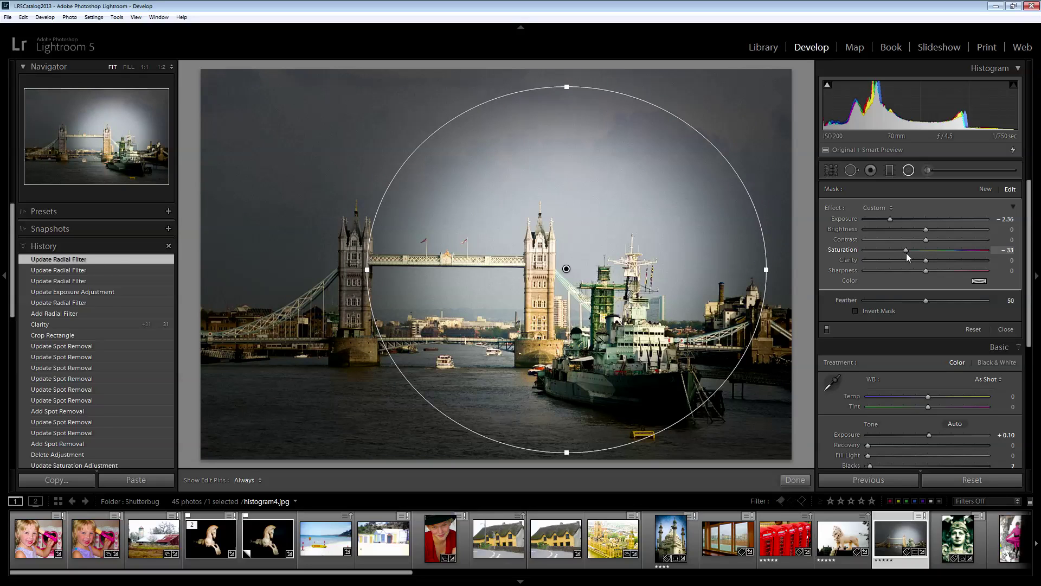
left_click(907, 253)
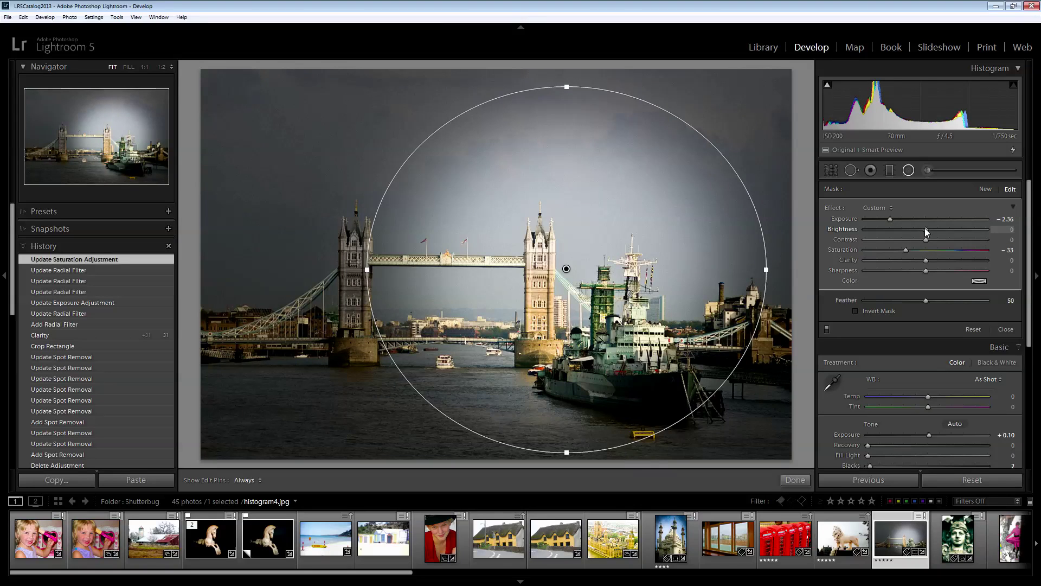
mouse_move(926, 228)
left_mouse_down()
mouse_move(911, 231)
mouse_move(923, 232)
left_mouse_up()
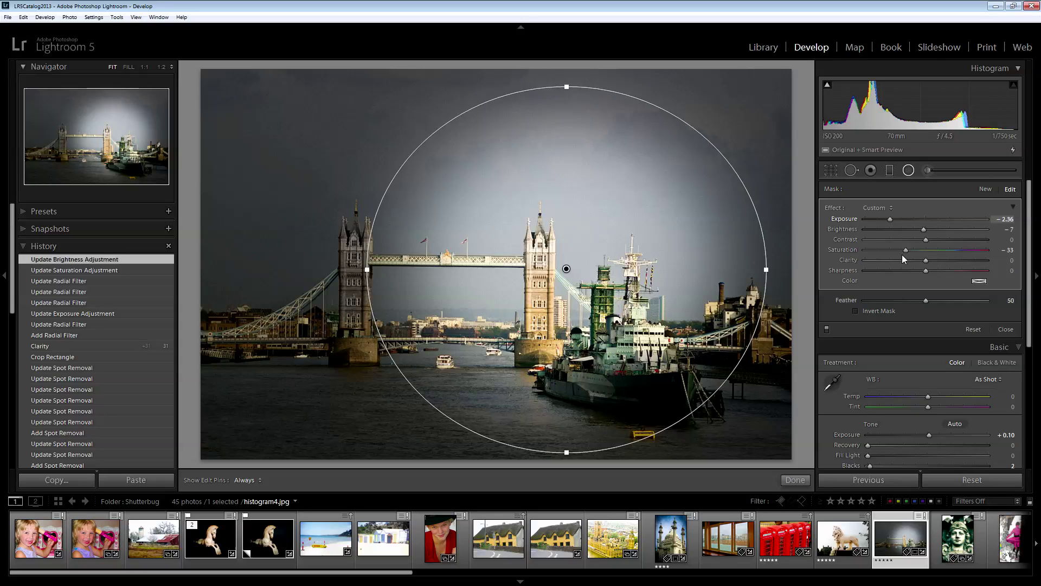
Step: Update to Process Version 2012, then slightly shrink the vignette ellipse and nudge it left
left_click(1014, 152)
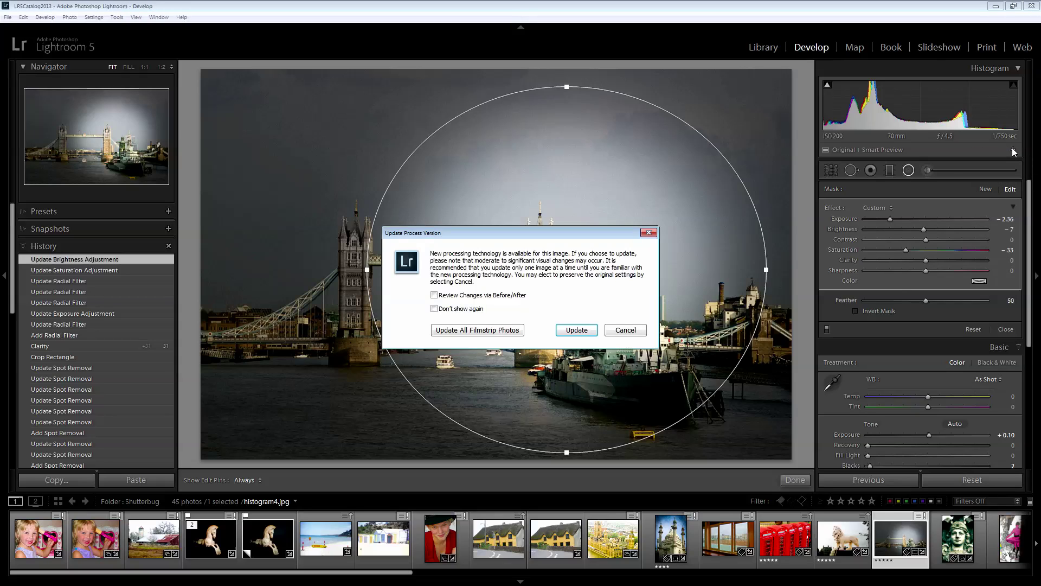
left_click(579, 332)
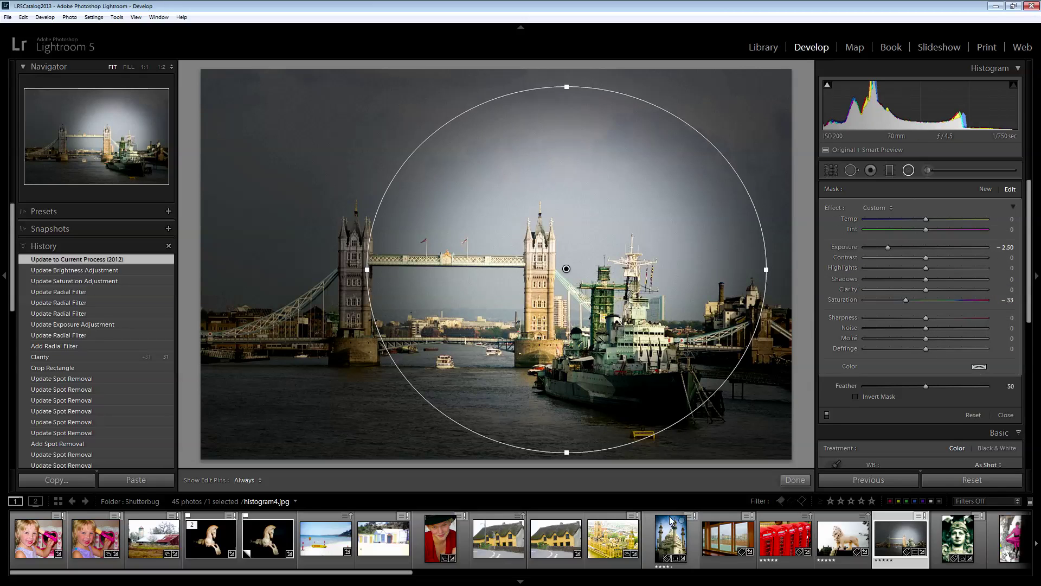
left_click_drag(567, 448, 567, 444)
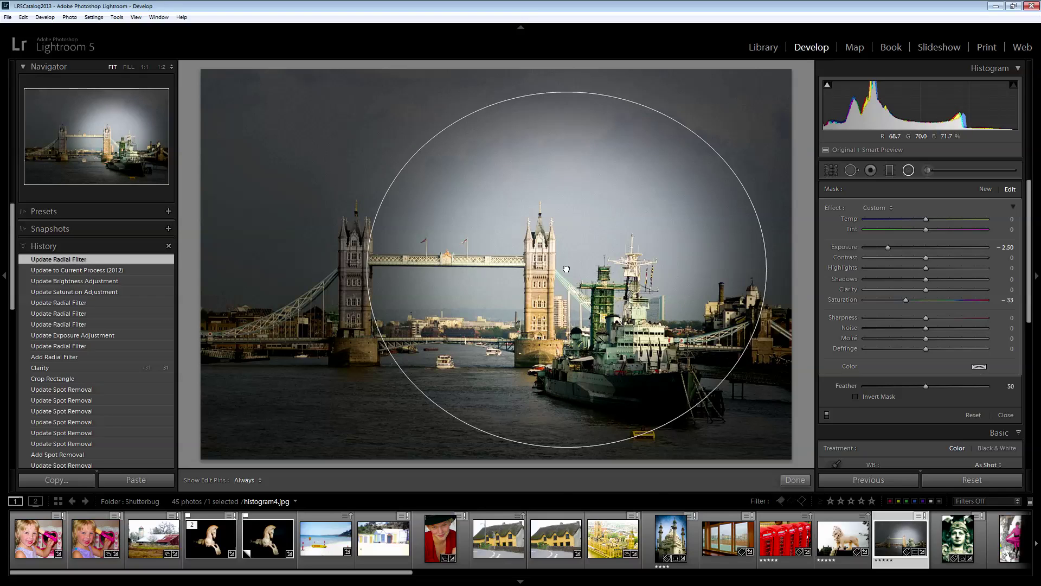
left_click_drag(566, 269, 563, 269)
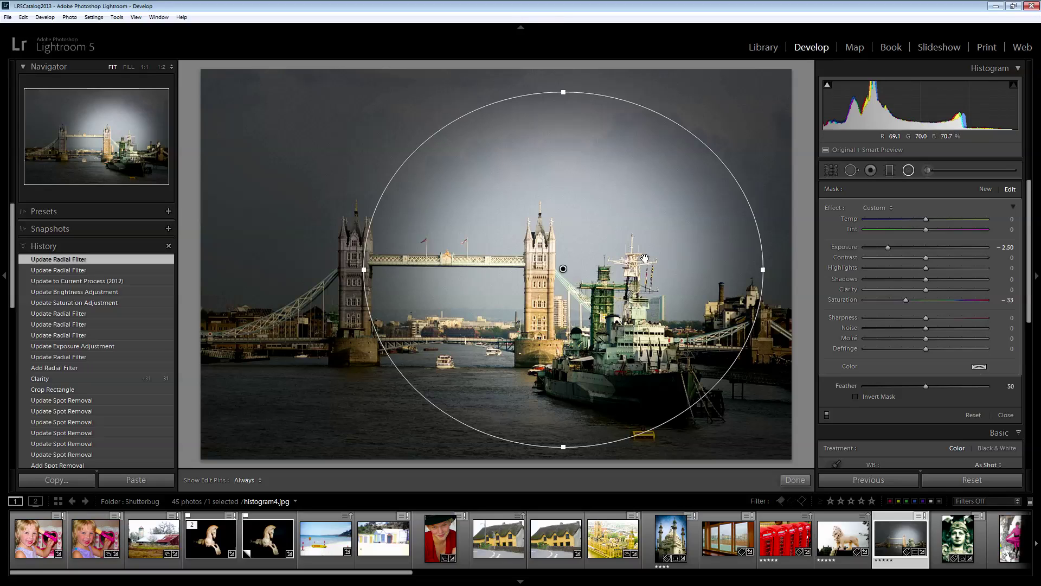
Step: Draw a second radial ellipse around Tower Bridge and invert its mask
left_click(985, 190)
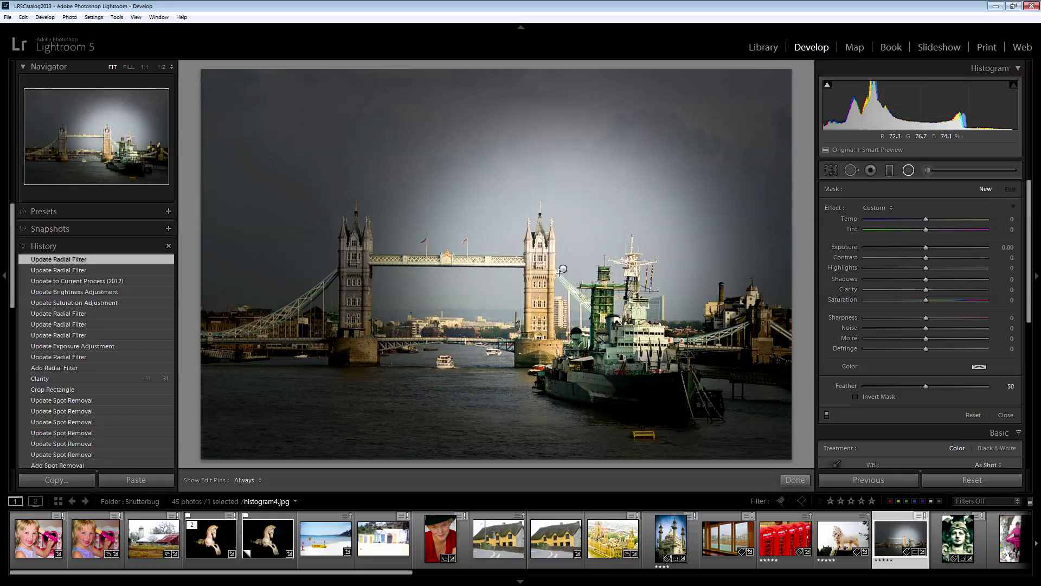
left_click_drag(560, 274, 381, 110)
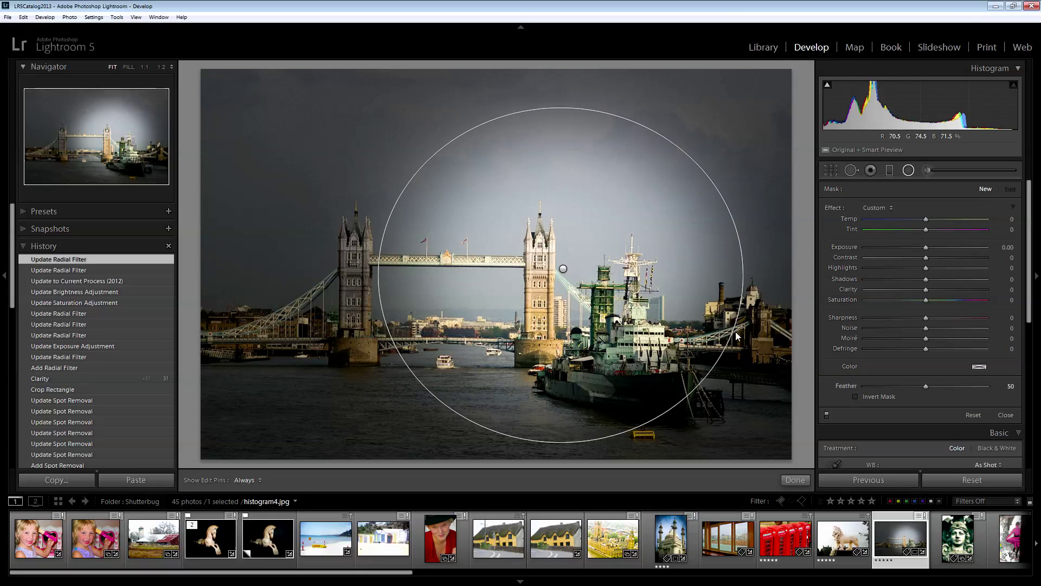
left_click_drag(380, 109, 378, 107)
left_click(856, 397)
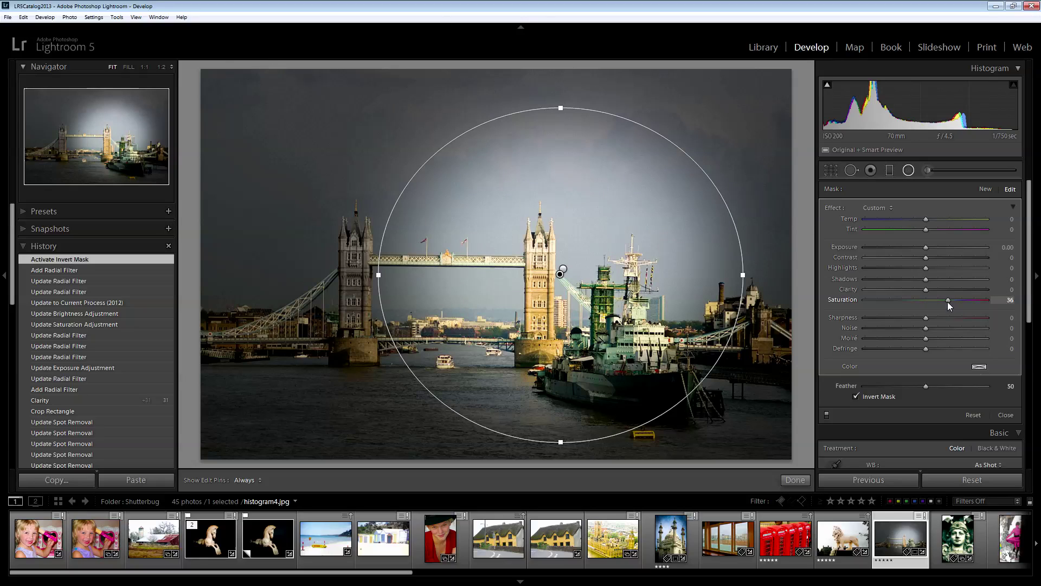
Step: Inside the ellipse, set saturation 80, clarity 29, highlights 12, contrast 21 and exposure +0.25
left_click_drag(929, 289, 976, 298)
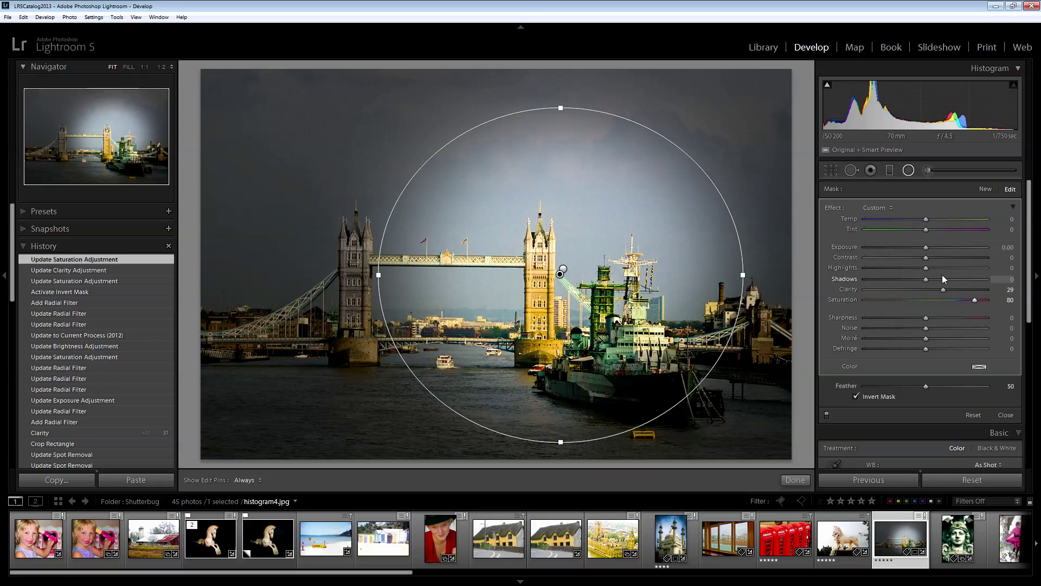
left_click_drag(927, 267, 933, 266)
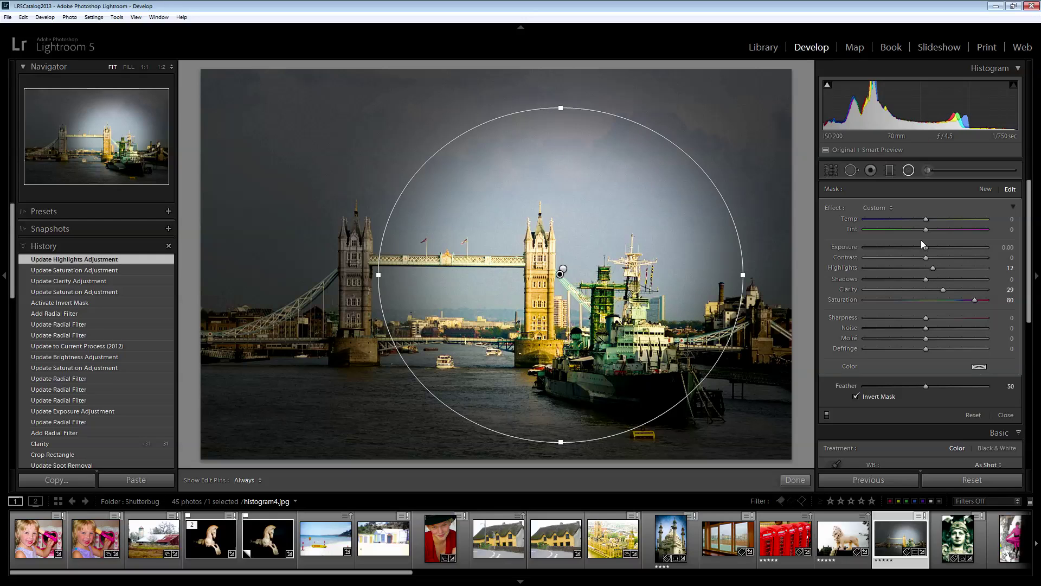
mouse_move(927, 258)
left_mouse_down()
mouse_move(940, 259)
mouse_move(930, 248)
left_mouse_up()
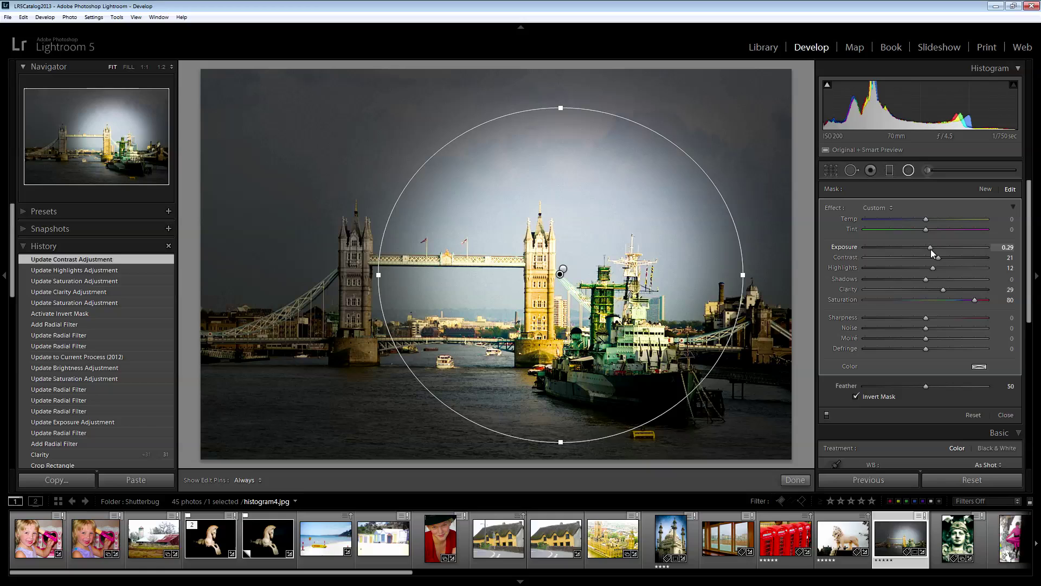
left_click(793, 480)
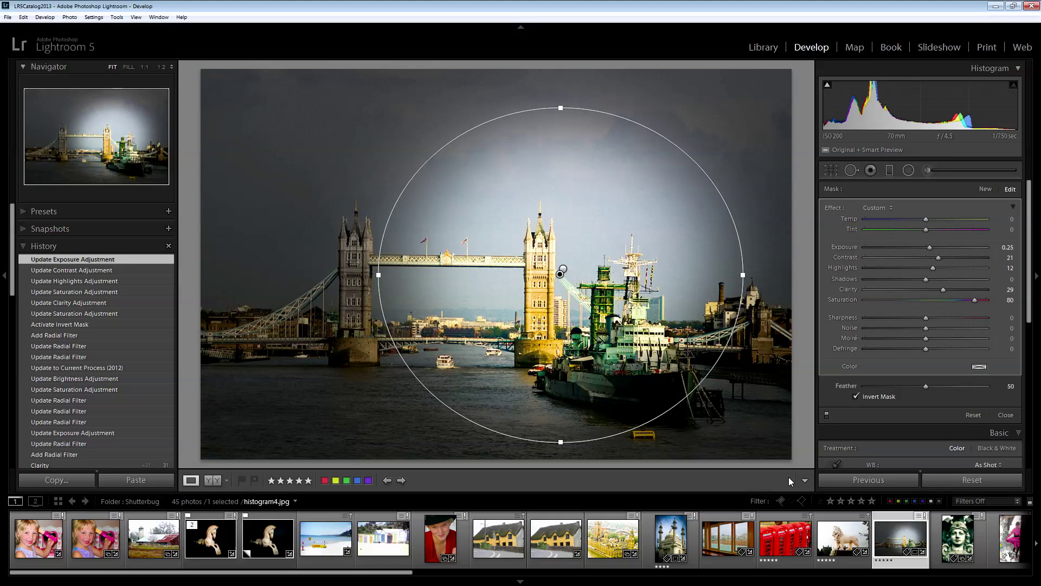